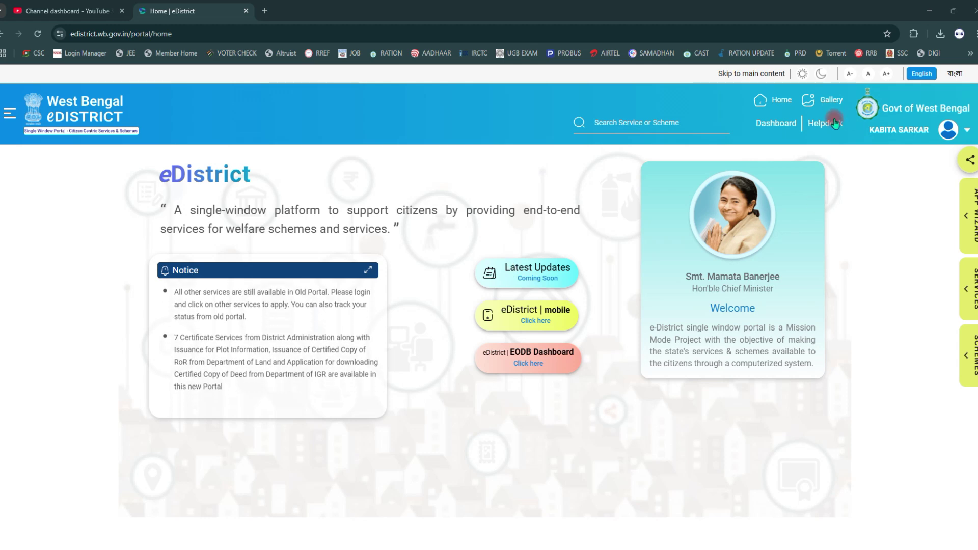
# - Go to the applicant dashboard and open the portal's service discovery listing
pyautogui.click(776, 124)
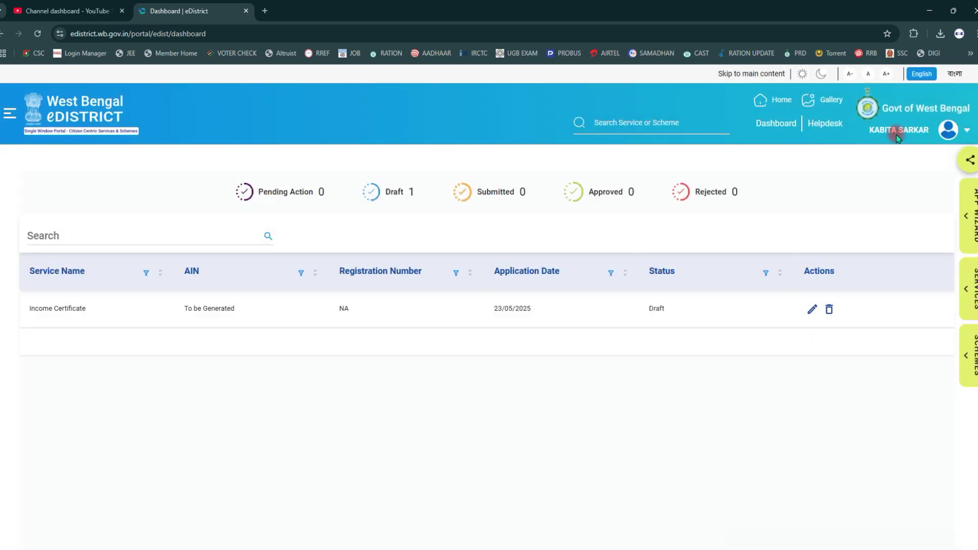
pyautogui.click(10, 113)
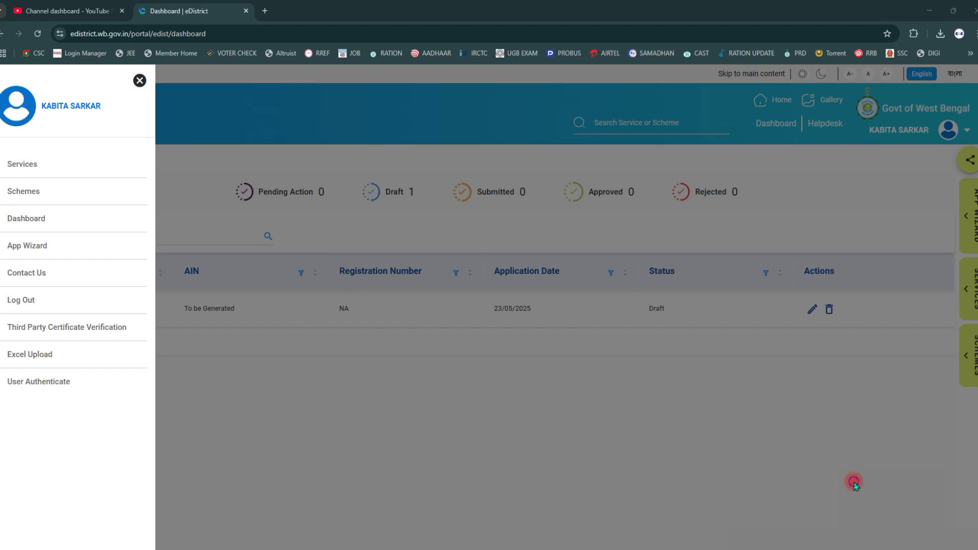
pyautogui.moveTo(2, 148); pyautogui.dragTo(57, 177)
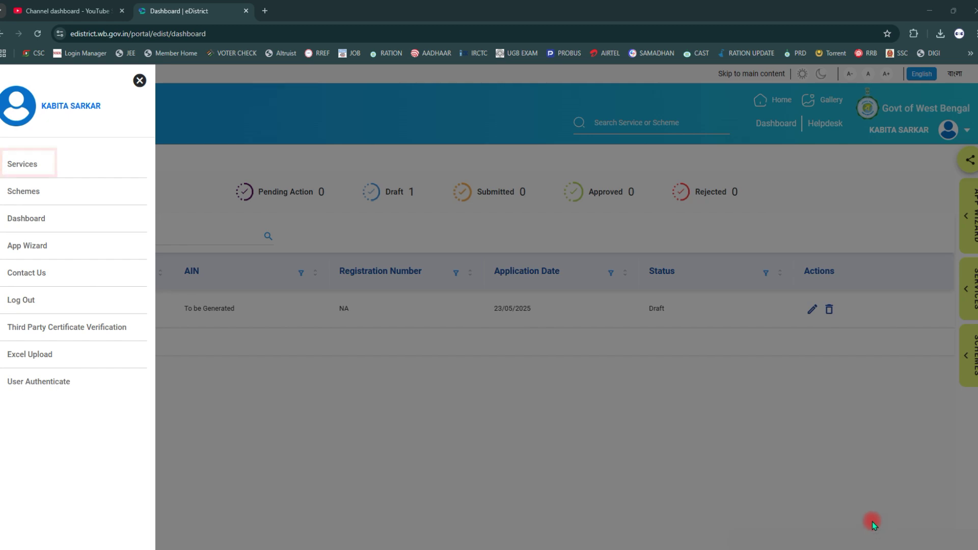
pyautogui.click(21, 166)
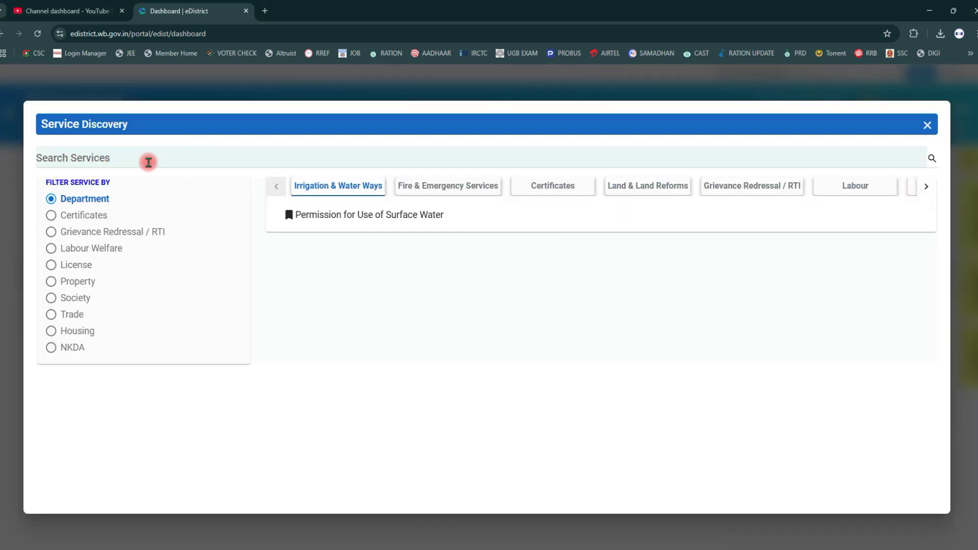
# - Search the services for "TRADE" and open Issuance of Trade License (Certificate of Enlistment) in Municipal Areas
pyautogui.click(105, 162)
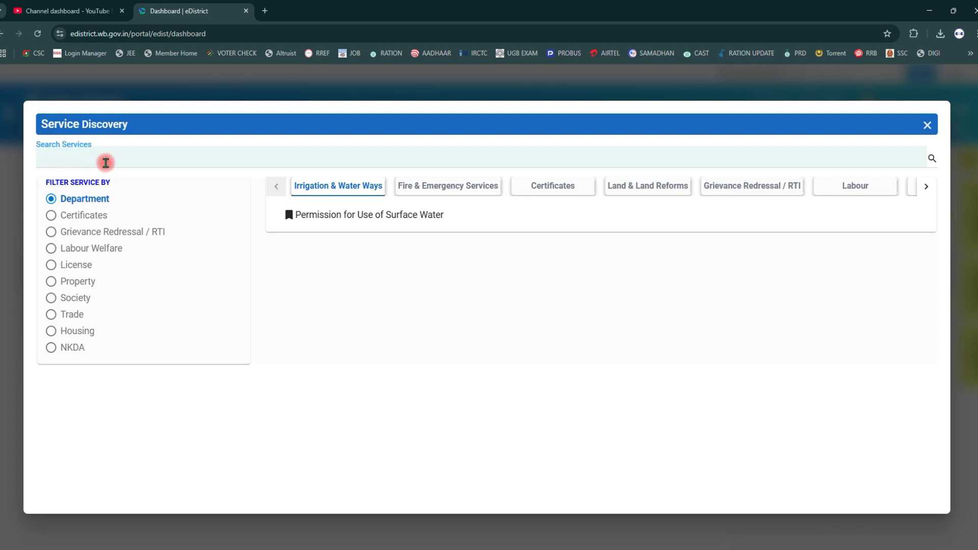
pyautogui.write('TRADE')
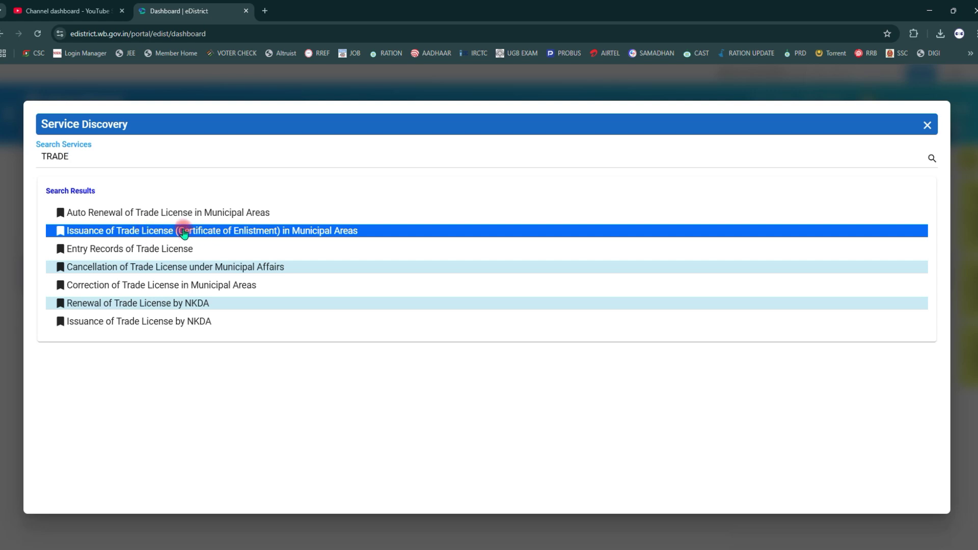
pyautogui.click(136, 234)
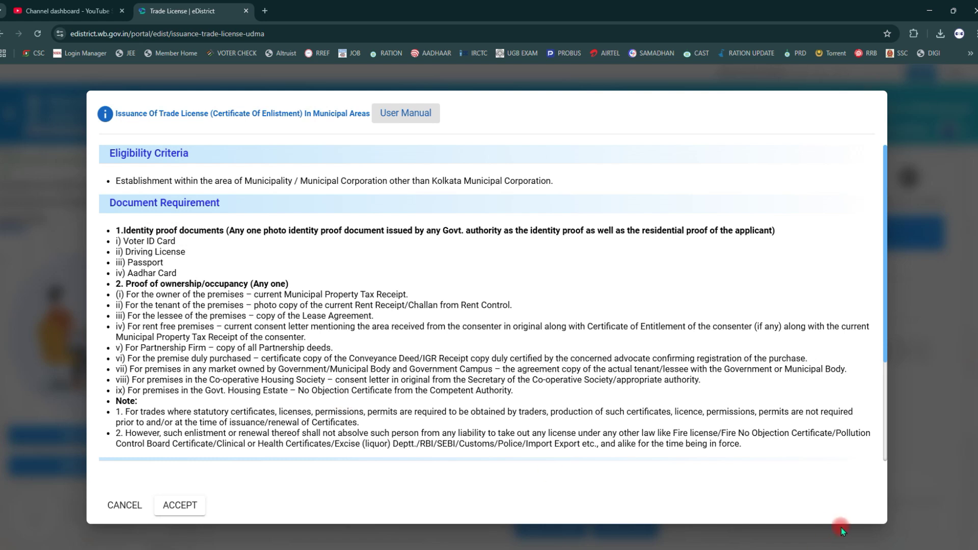
# - Review the eligibility criteria and document requirements for the trade license and accept them
pyautogui.click(873, 548)
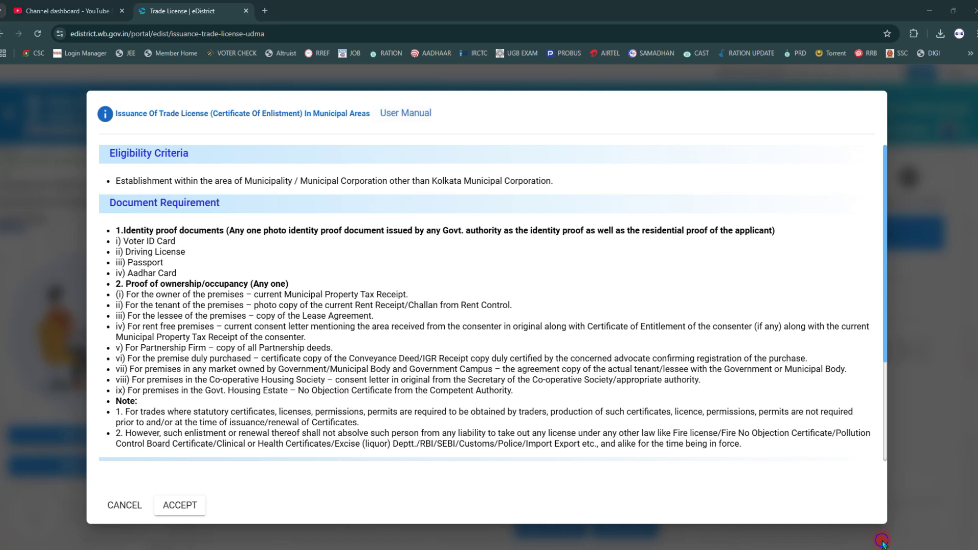
pyautogui.moveTo(105, 210)
pyautogui.mouseDown()
pyautogui.moveTo(200, 395)
pyautogui.moveTo(412, 452)
pyautogui.mouseUp()
pyautogui.moveTo(154, 483); pyautogui.dragTo(203, 515)
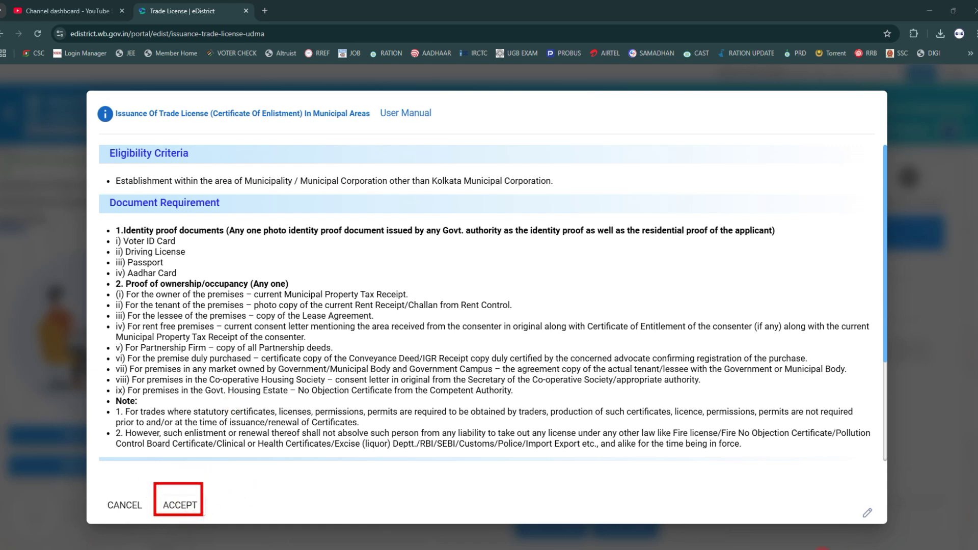
pyautogui.click(178, 504)
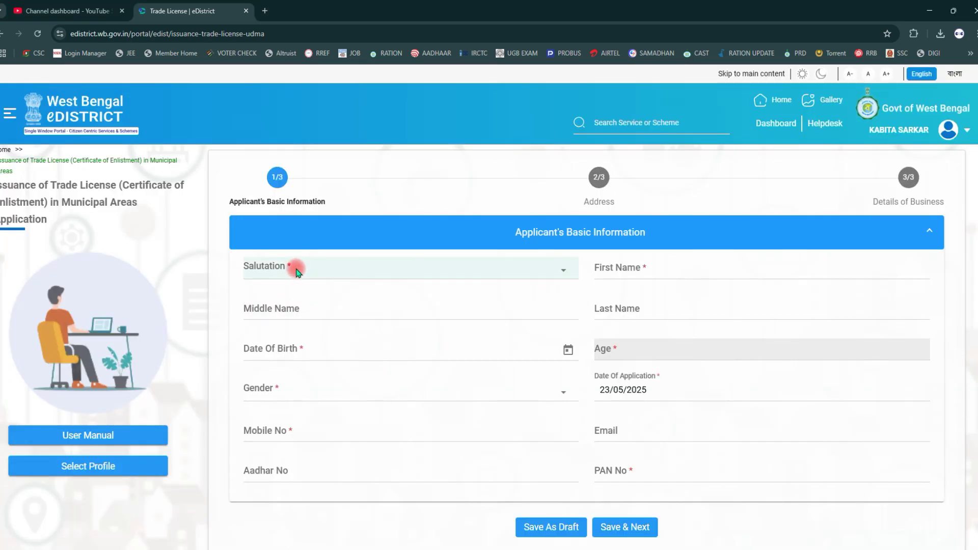
# - Set the applicant's salutation to Mr. in the basic information form
pyautogui.click(296, 272)
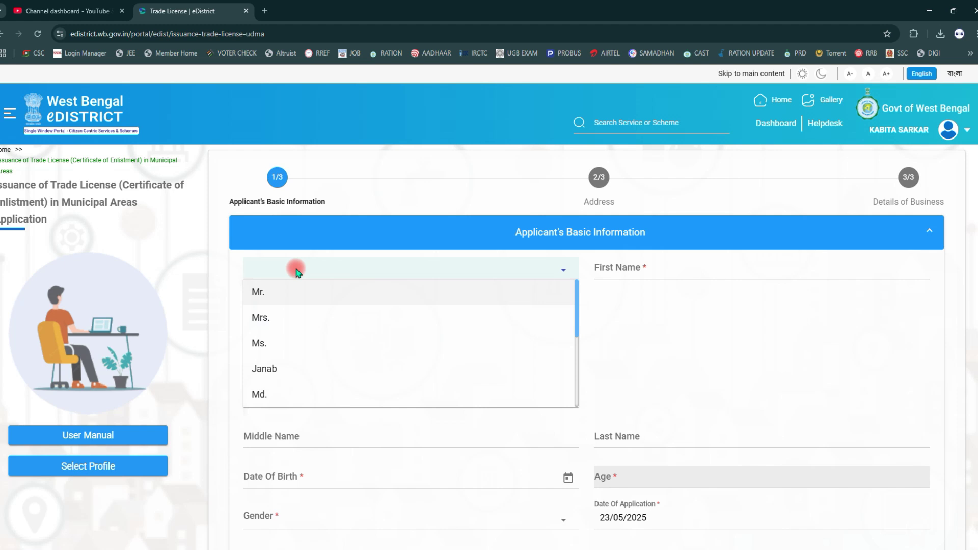
pyautogui.click(268, 296)
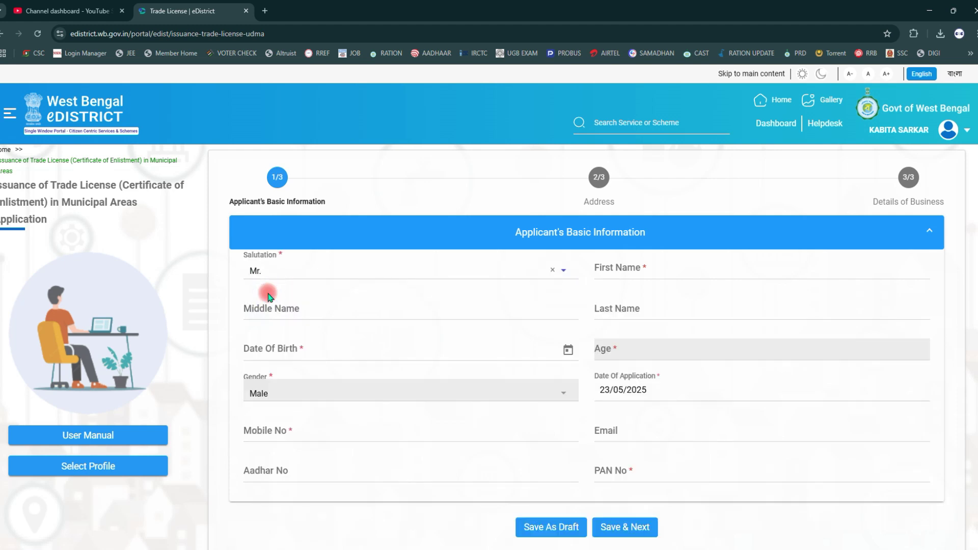
# - Examine the applicant's basic information fields for name, date of birth, age, mobile number, email, Aadhar and PAN
pyautogui.click(881, 538)
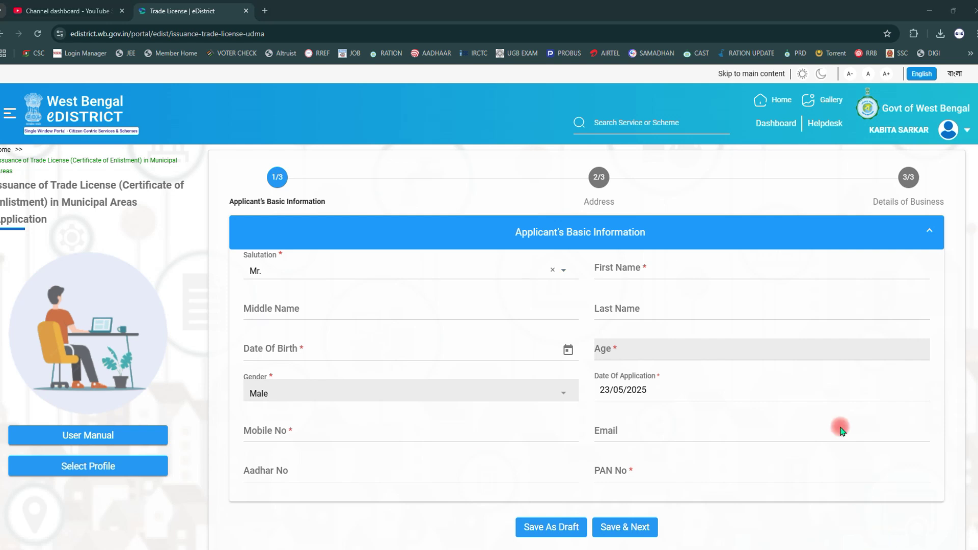
pyautogui.moveTo(569, 248); pyautogui.dragTo(708, 295)
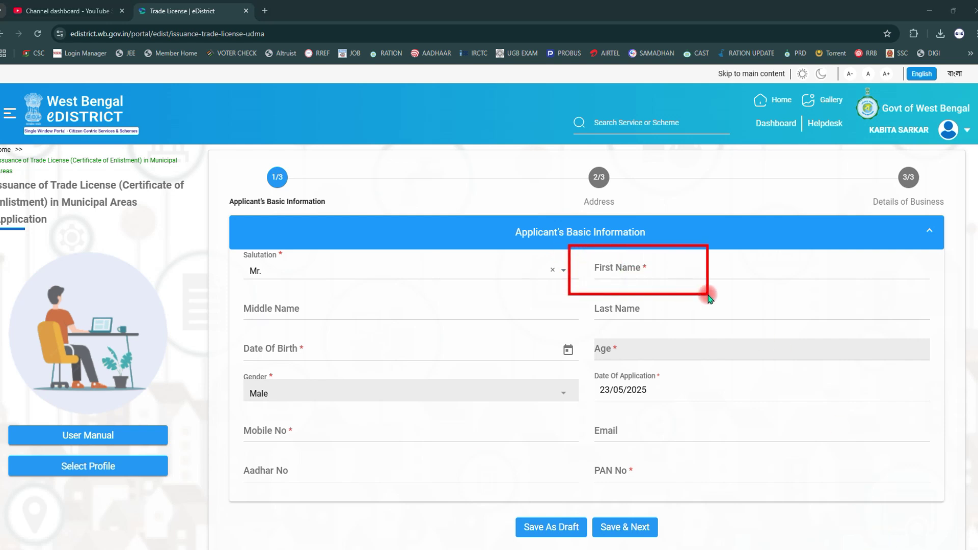
pyautogui.moveTo(243, 287); pyautogui.dragTo(375, 336)
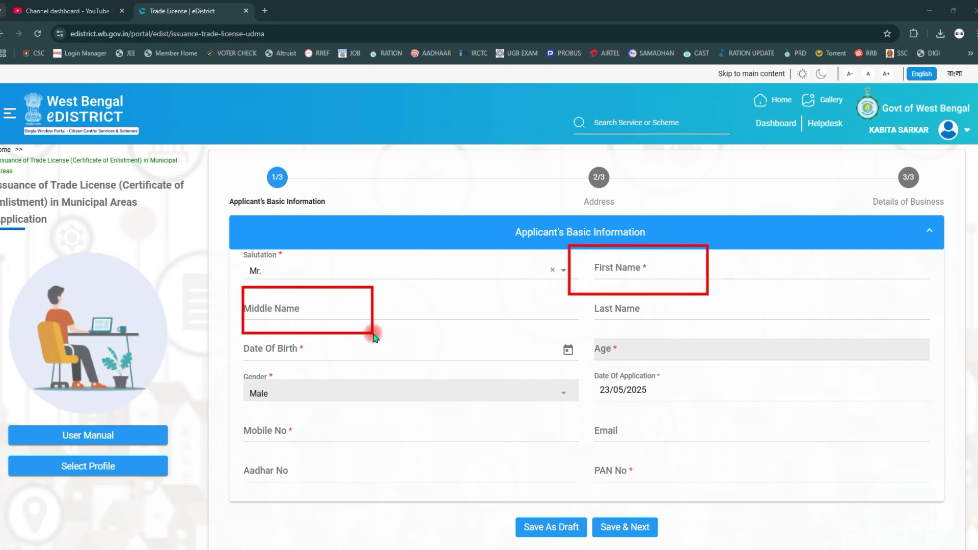
pyautogui.moveTo(584, 293); pyautogui.dragTo(702, 330)
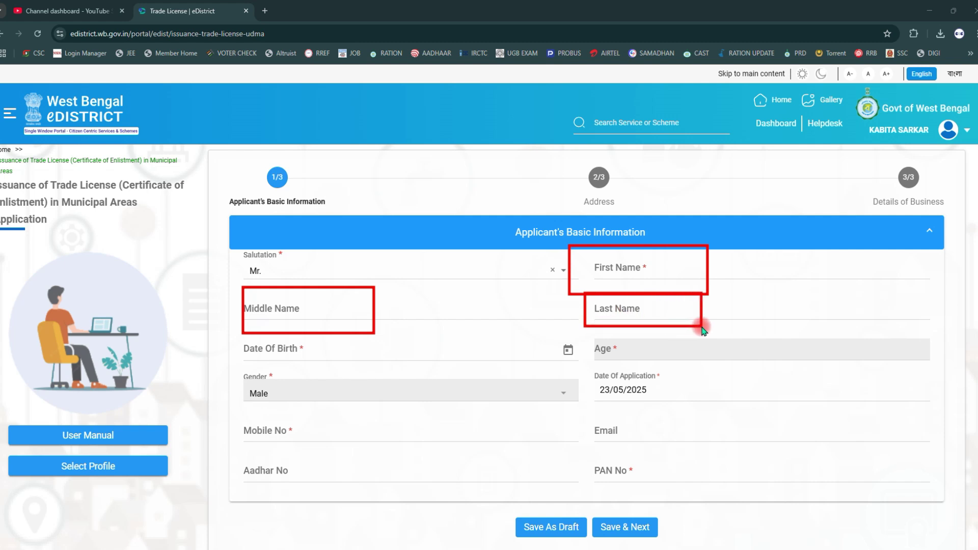
pyautogui.moveTo(242, 331); pyautogui.dragTo(385, 362)
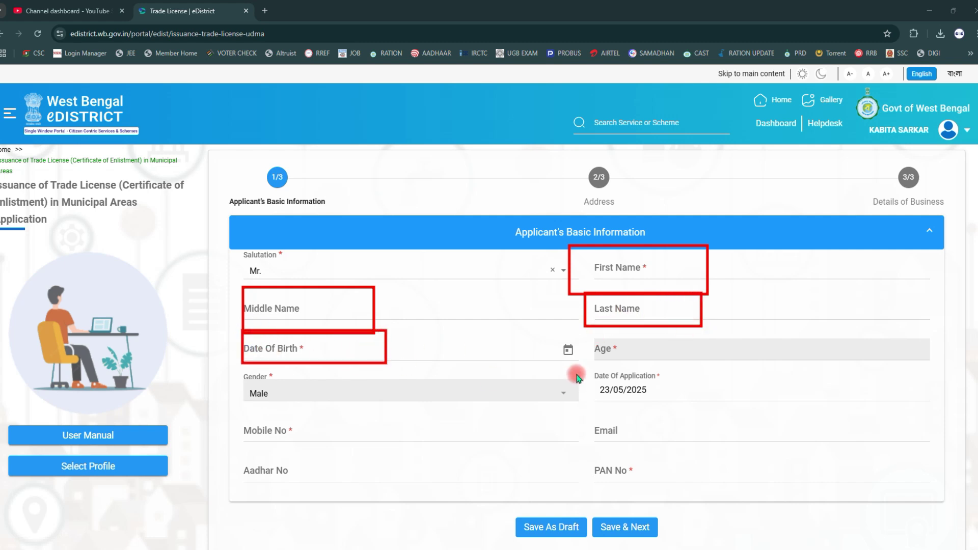
pyautogui.moveTo(590, 336); pyautogui.dragTo(712, 376)
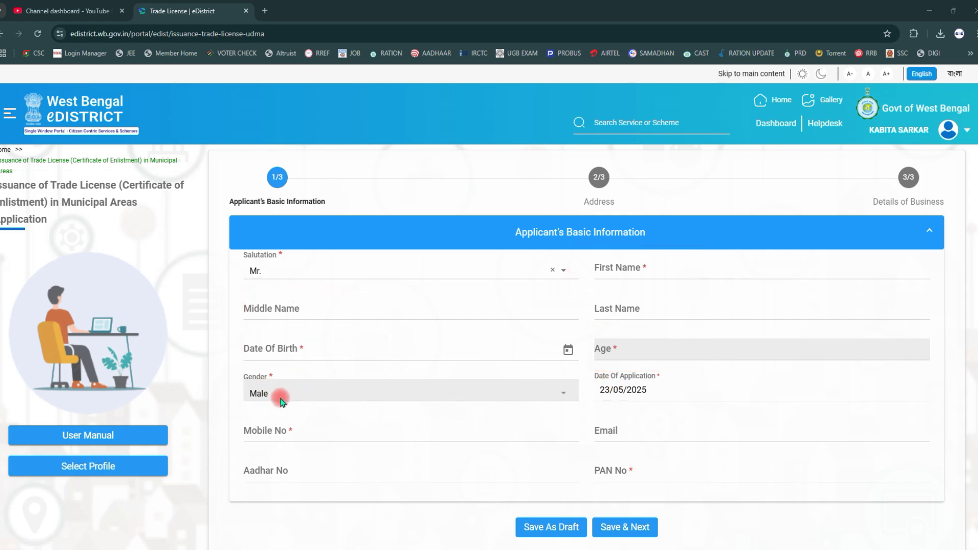
pyautogui.moveTo(231, 415)
pyautogui.mouseDown()
pyautogui.moveTo(267, 447)
pyautogui.moveTo(349, 451)
pyautogui.mouseUp()
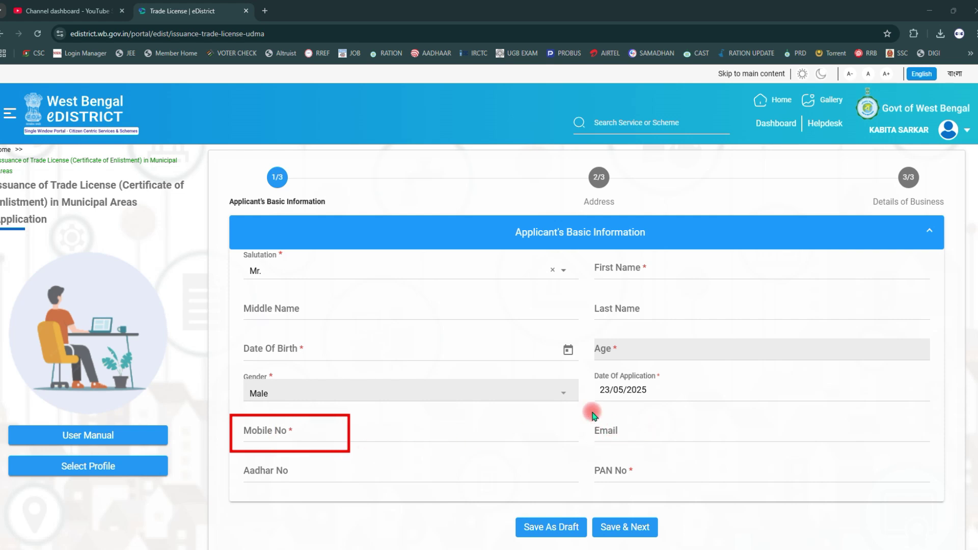
pyautogui.moveTo(591, 412)
pyautogui.mouseDown()
pyautogui.moveTo(622, 439)
pyautogui.moveTo(703, 452)
pyautogui.mouseUp()
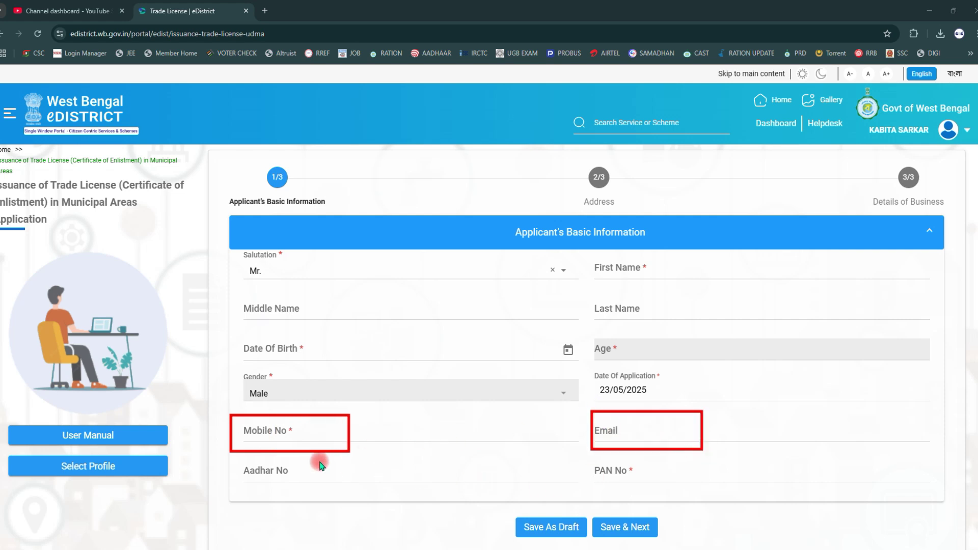
pyautogui.moveTo(232, 455)
pyautogui.mouseDown()
pyautogui.moveTo(280, 489)
pyautogui.moveTo(405, 492)
pyautogui.mouseUp()
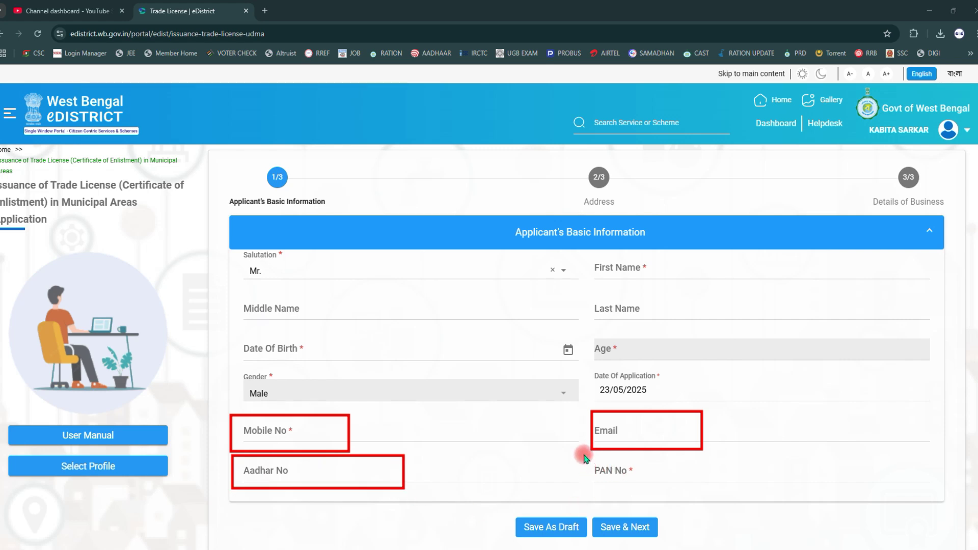
pyautogui.moveTo(582, 453)
pyautogui.mouseDown()
pyautogui.moveTo(616, 486)
pyautogui.moveTo(730, 498)
pyautogui.mouseUp()
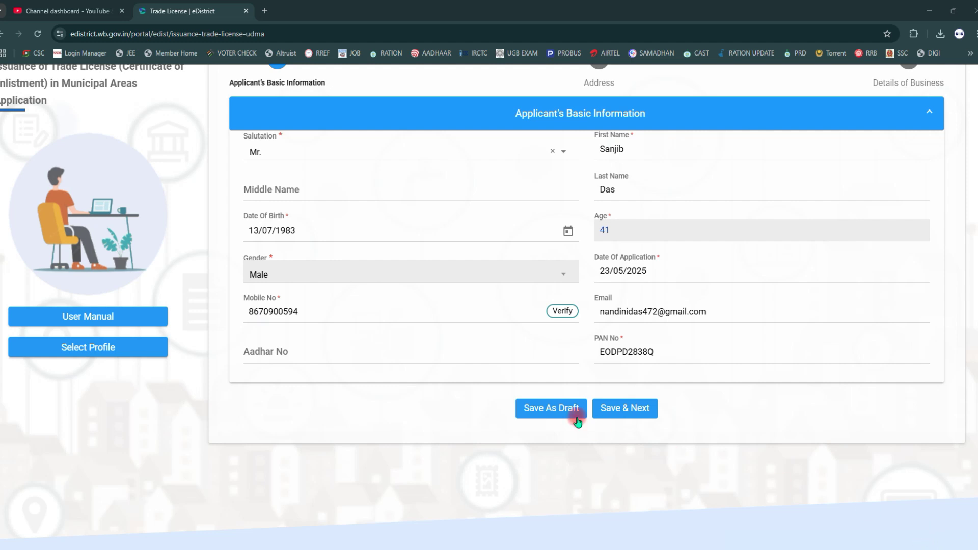
# - Verify the applicant's mobile number with the one-time password, and save the basic information to proceed to the address section
pyautogui.click(563, 316)
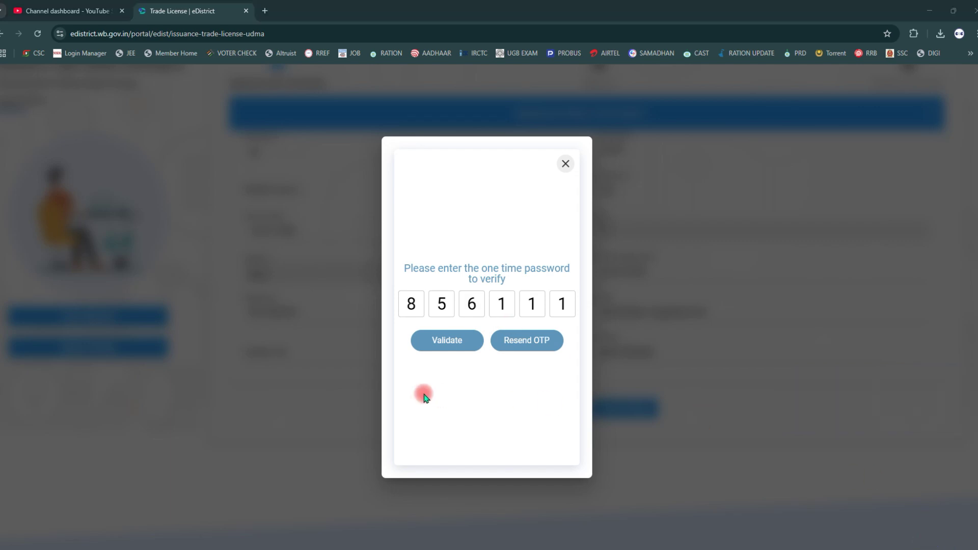
pyautogui.click(445, 344)
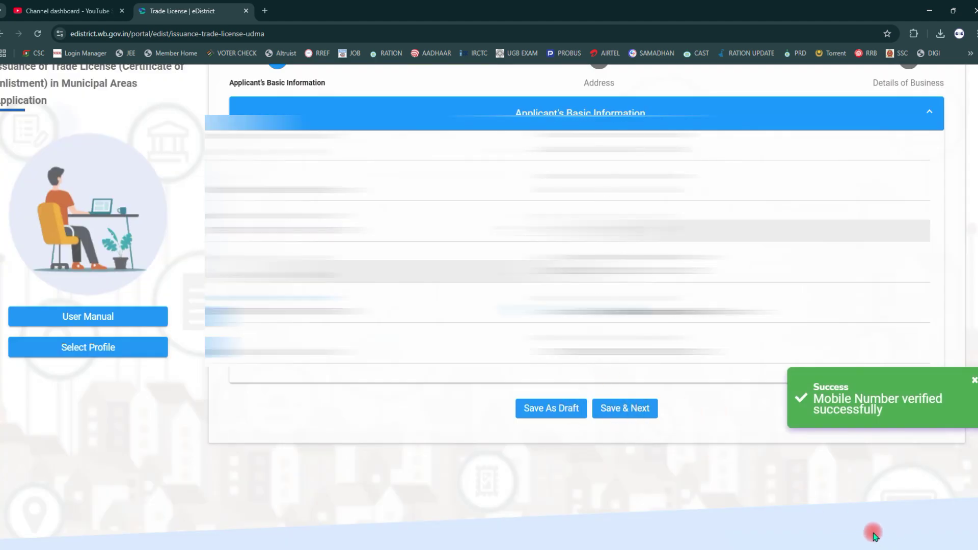
pyautogui.moveTo(593, 390); pyautogui.dragTo(664, 429)
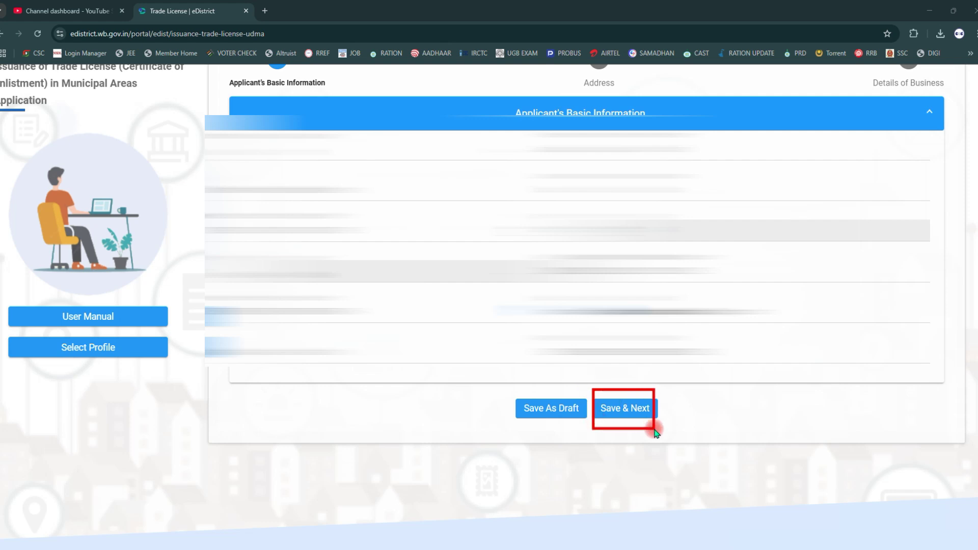
pyautogui.click(620, 408)
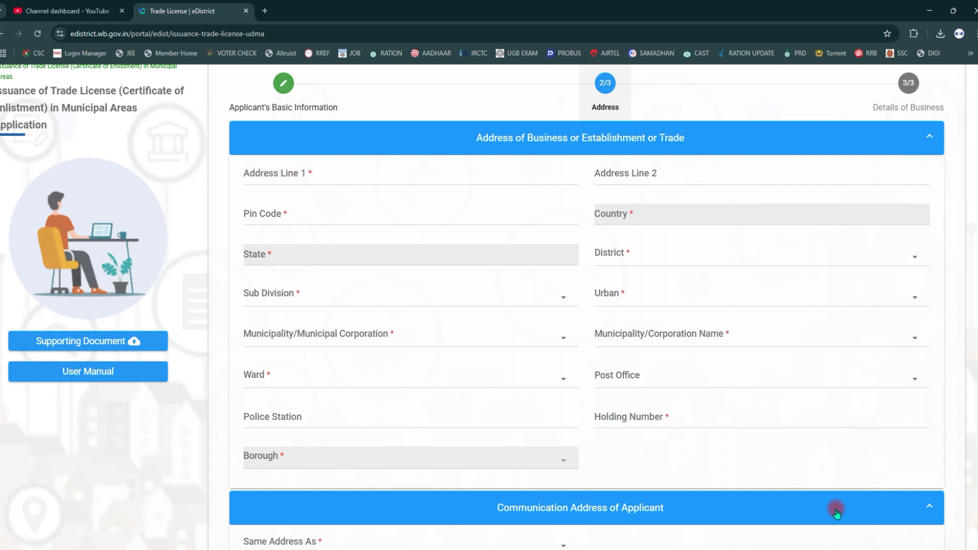
# - Examine the business address fields, including address lines, pin code, municipality, ward, post office, police station, holding number and borough
pyautogui.moveTo(591, 157); pyautogui.dragTo(694, 203)
pyautogui.moveTo(238, 150)
pyautogui.mouseDown()
pyautogui.moveTo(334, 205)
pyautogui.moveTo(381, 204)
pyautogui.mouseUp()
pyautogui.moveTo(236, 202)
pyautogui.mouseDown()
pyautogui.moveTo(297, 233)
pyautogui.moveTo(413, 234)
pyautogui.mouseUp()
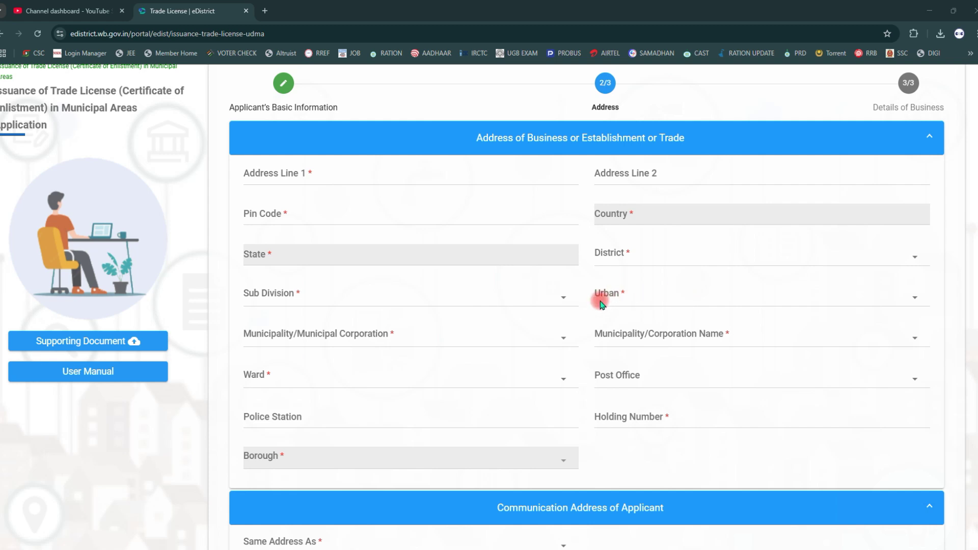
pyautogui.moveTo(236, 316); pyautogui.dragTo(414, 355)
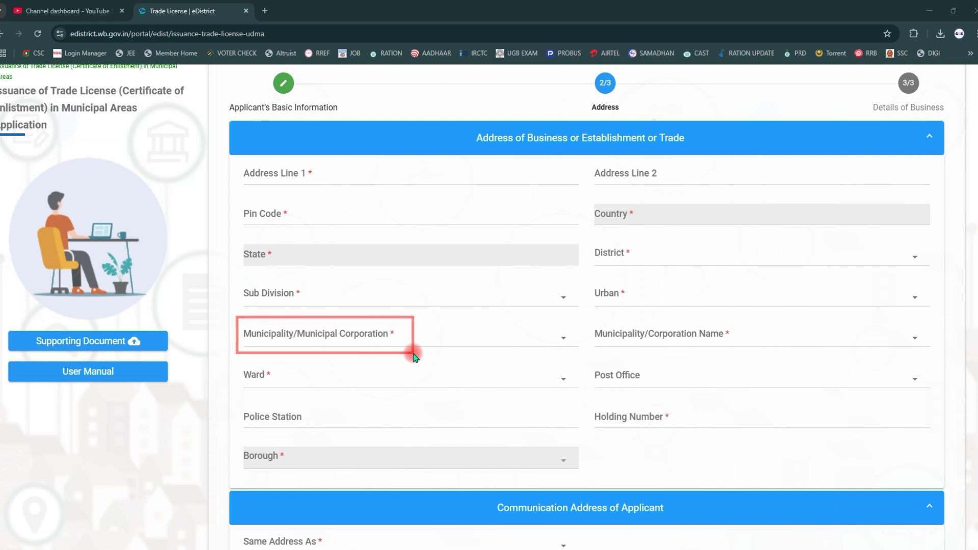
pyautogui.moveTo(588, 311); pyautogui.dragTo(753, 350)
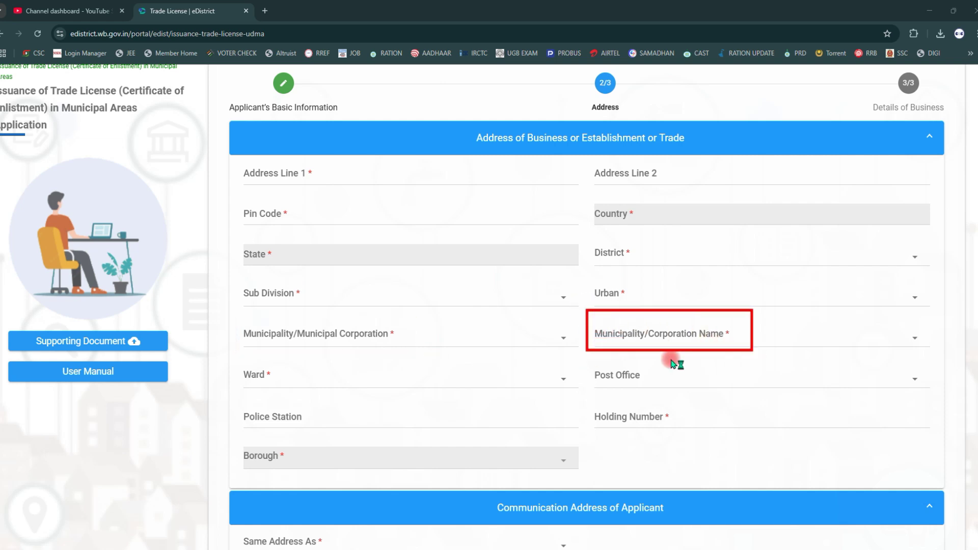
pyautogui.moveTo(241, 353); pyautogui.dragTo(379, 390)
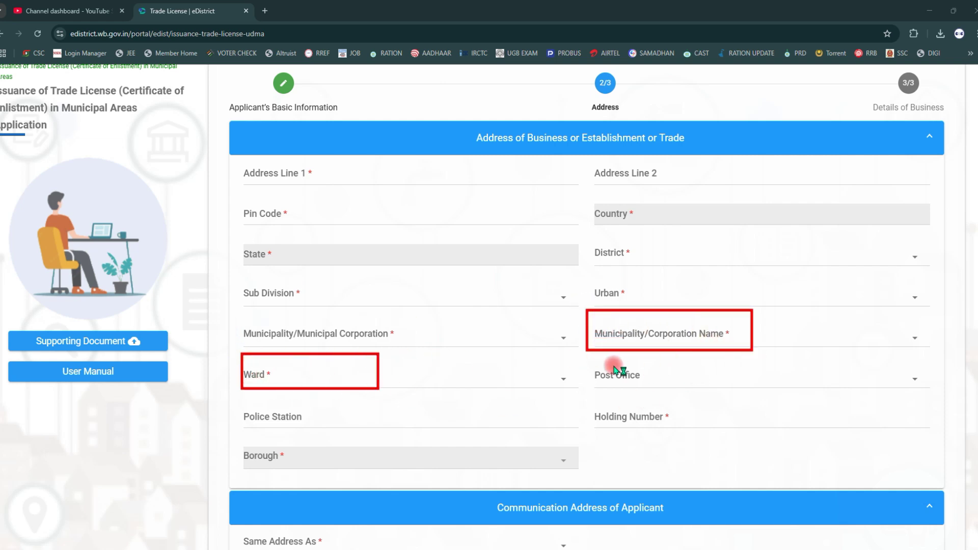
pyautogui.moveTo(592, 356); pyautogui.dragTo(687, 399)
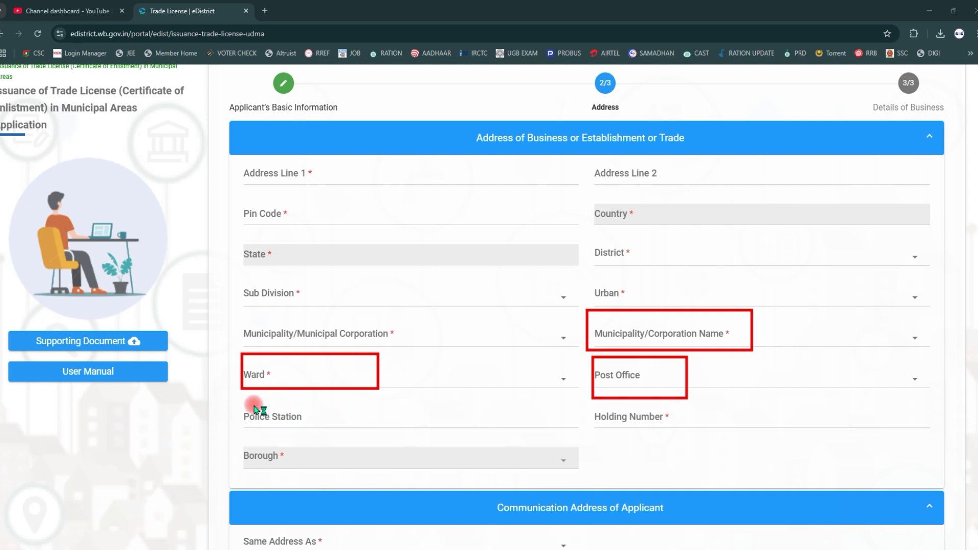
pyautogui.moveTo(240, 401); pyautogui.dragTo(338, 425)
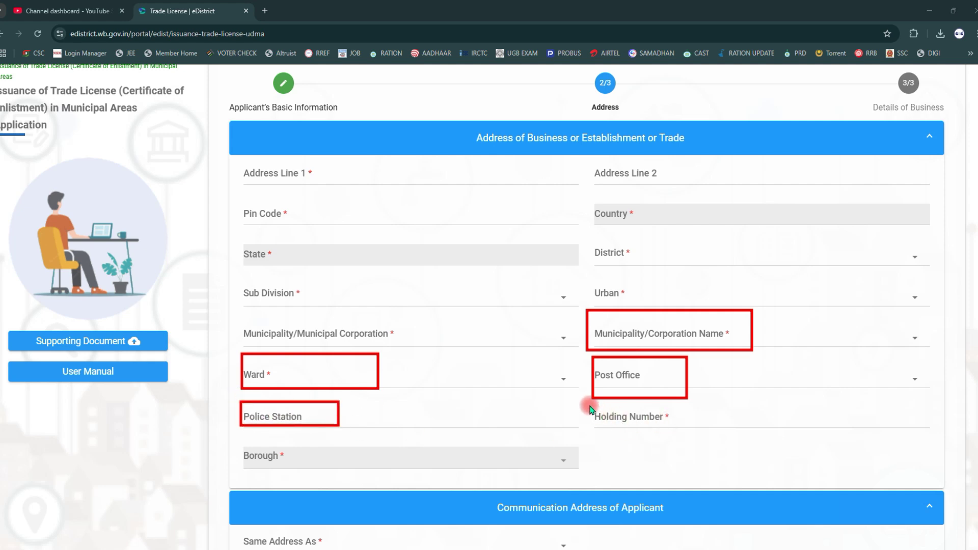
pyautogui.moveTo(588, 405); pyautogui.dragTo(687, 437)
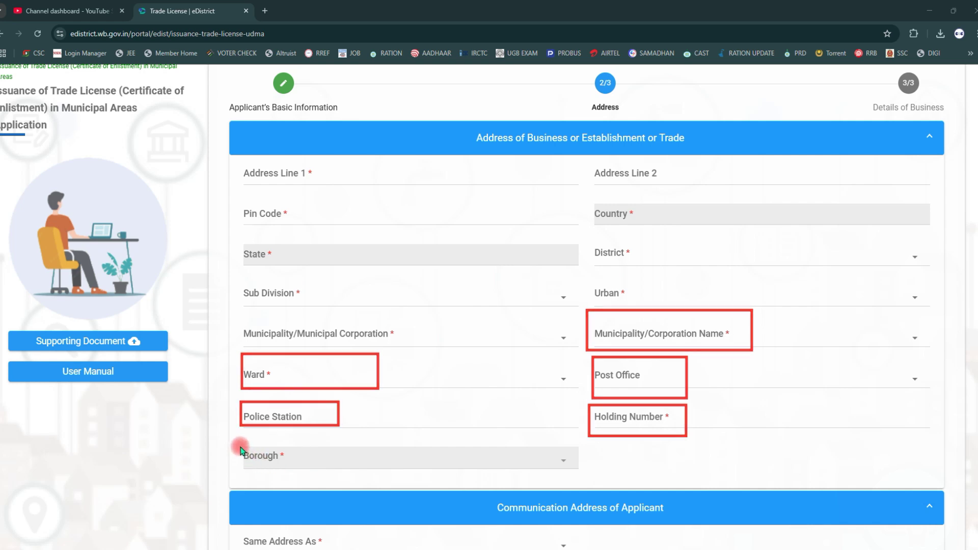
pyautogui.moveTo(238, 442); pyautogui.dragTo(334, 479)
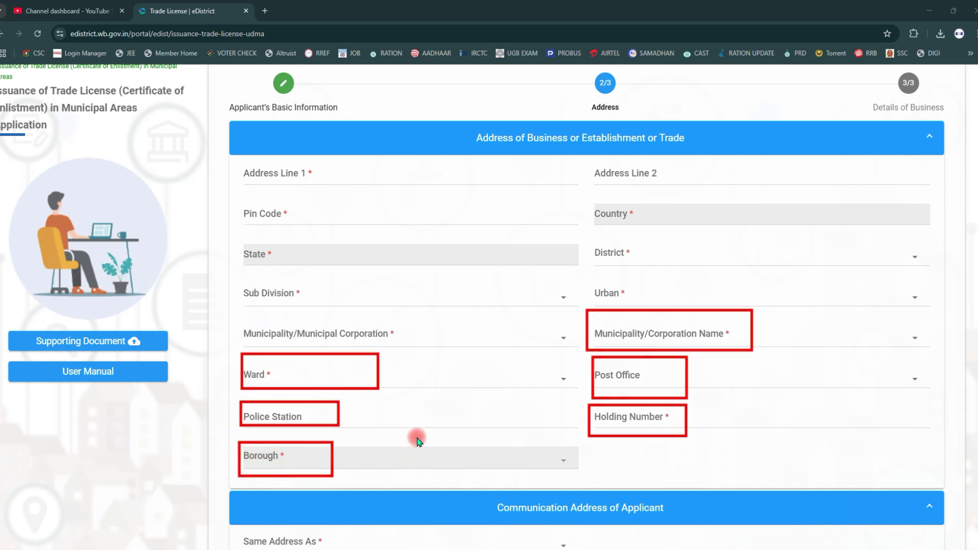
pyautogui.press('Escape')
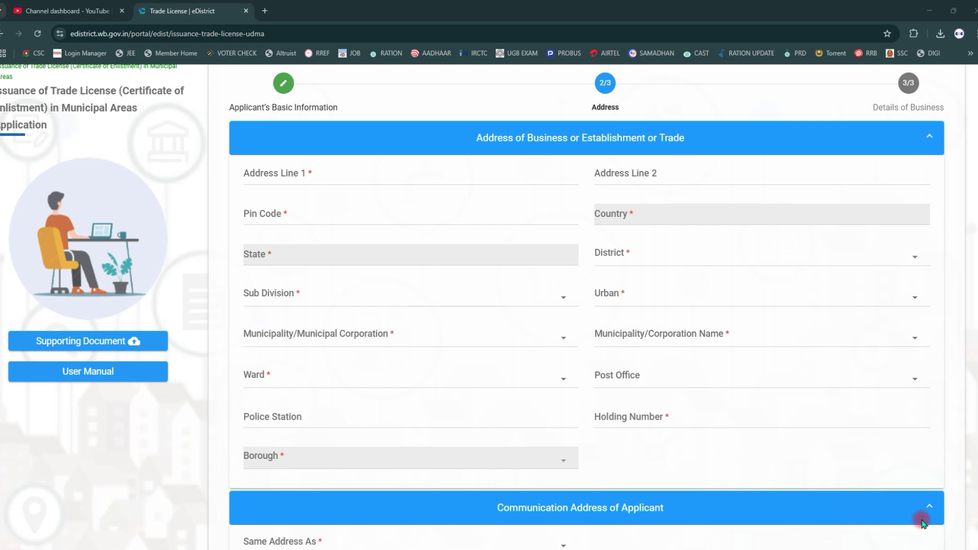
# - Set the applicant's communication address to Same as Above Address, and save the address section to proceed to the business details
pyautogui.scroll(-3, 932, 543)
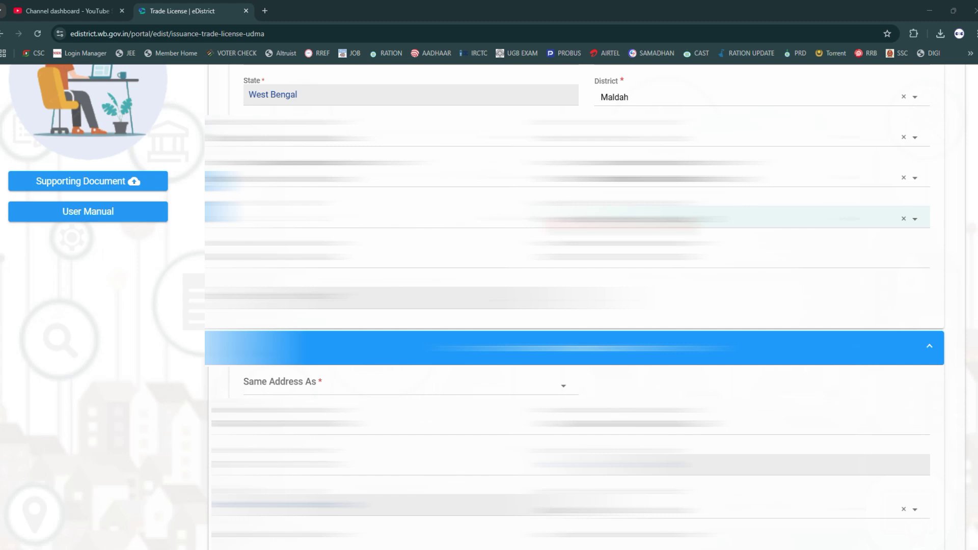
pyautogui.click(308, 384)
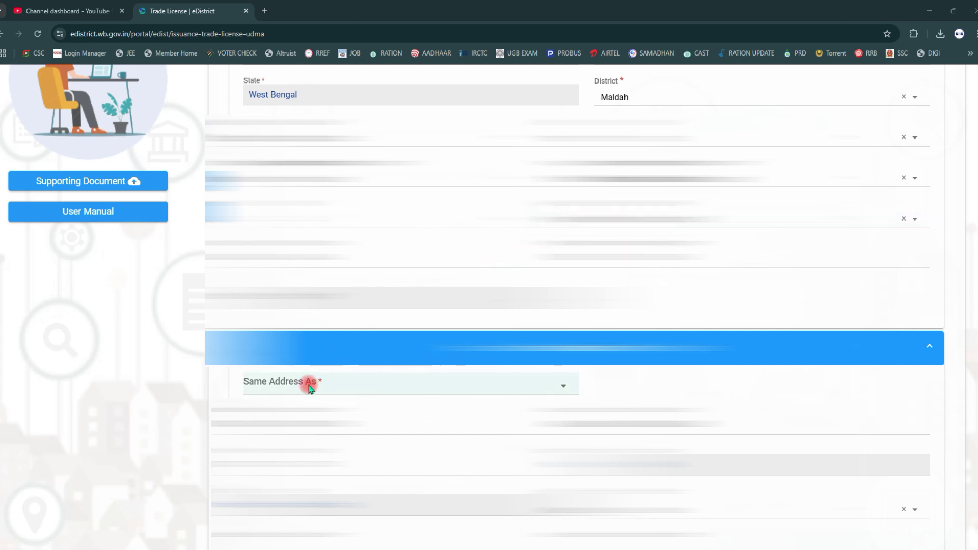
pyautogui.click(305, 406)
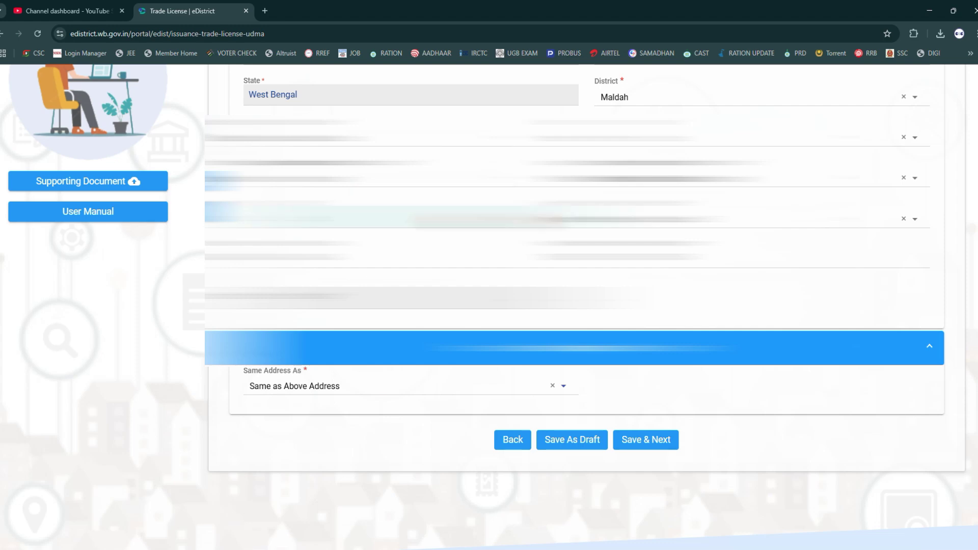
pyautogui.scroll(3, 574, 305)
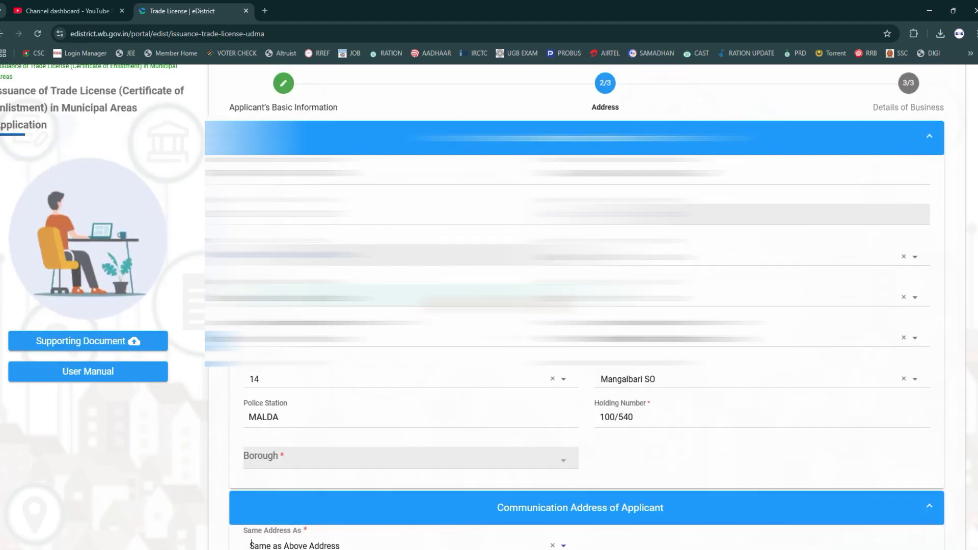
pyautogui.scroll(-3, 654, 410)
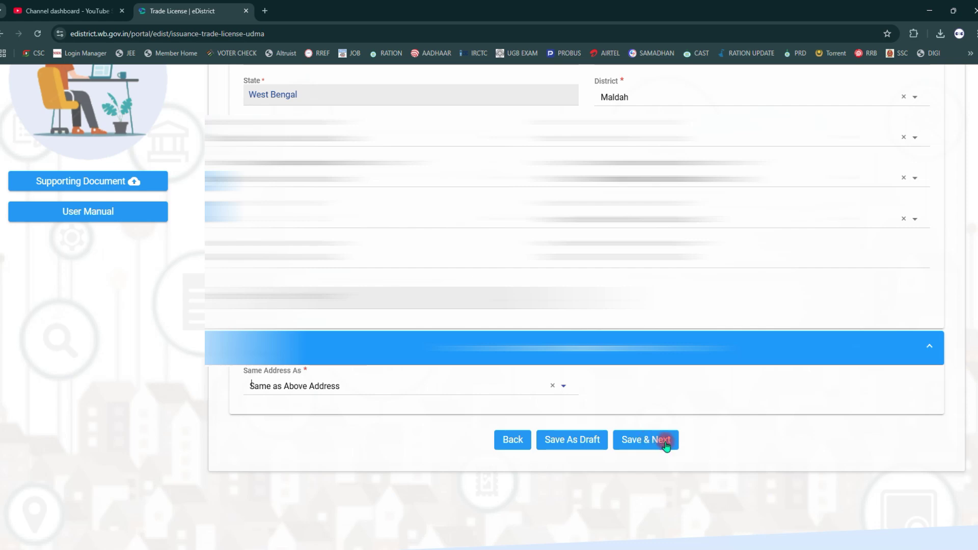
pyautogui.click(644, 441)
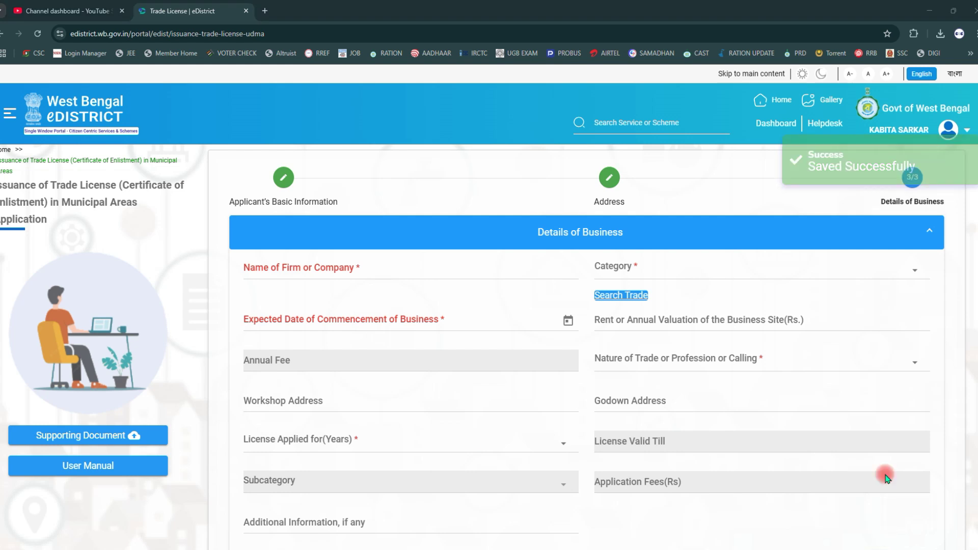
# - Examine the business detail fields for firm name, category, expected commencement date, nature of trade and license years
pyautogui.moveTo(235, 251); pyautogui.dragTo(392, 295)
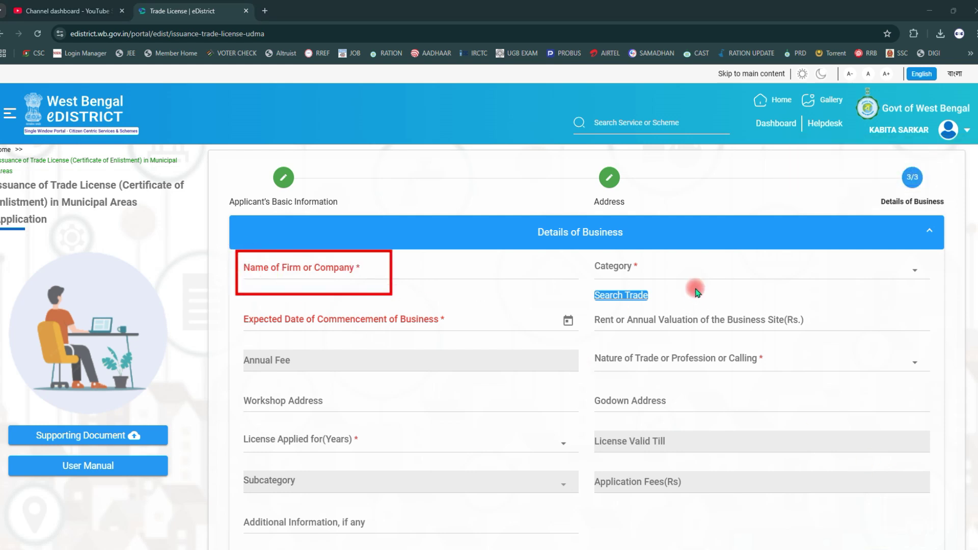
pyautogui.moveTo(580, 246); pyautogui.dragTo(775, 287)
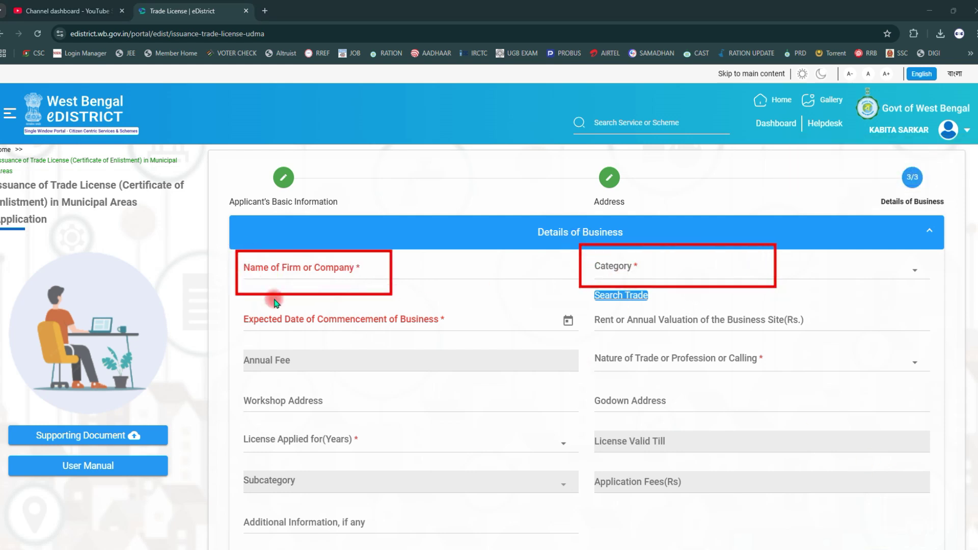
pyautogui.moveTo(235, 302)
pyautogui.mouseDown()
pyautogui.moveTo(236, 336)
pyautogui.moveTo(564, 350)
pyautogui.mouseUp()
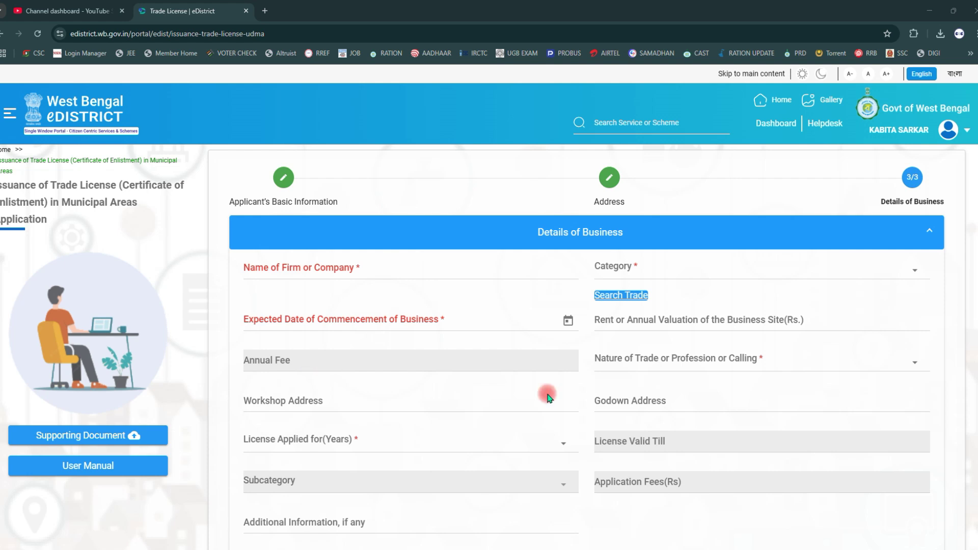
pyautogui.moveTo(589, 335)
pyautogui.mouseDown()
pyautogui.moveTo(593, 363)
pyautogui.moveTo(857, 385)
pyautogui.mouseUp()
pyautogui.moveTo(235, 420); pyautogui.dragTo(499, 460)
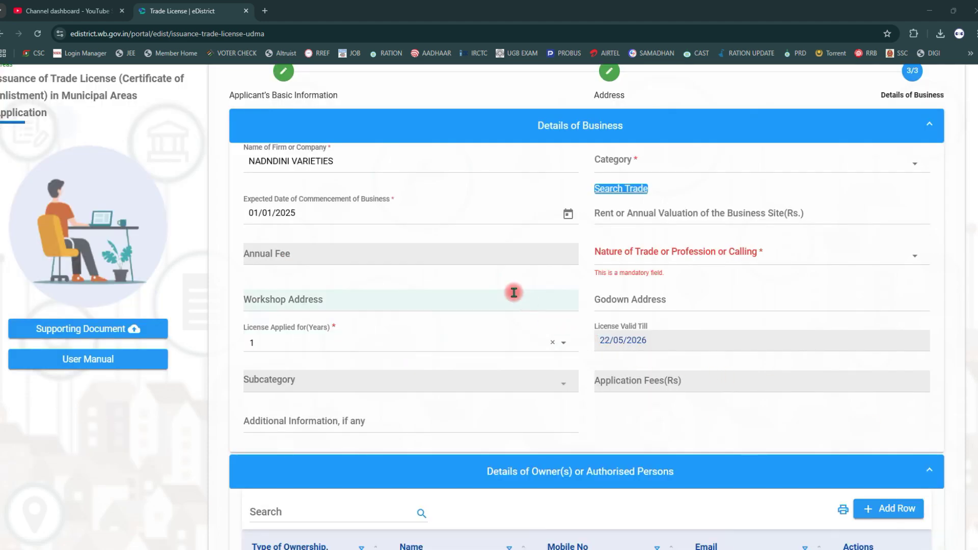
# - Set the business category to Enterprises dealing with food items and the license period to 1 year
pyautogui.click(646, 159)
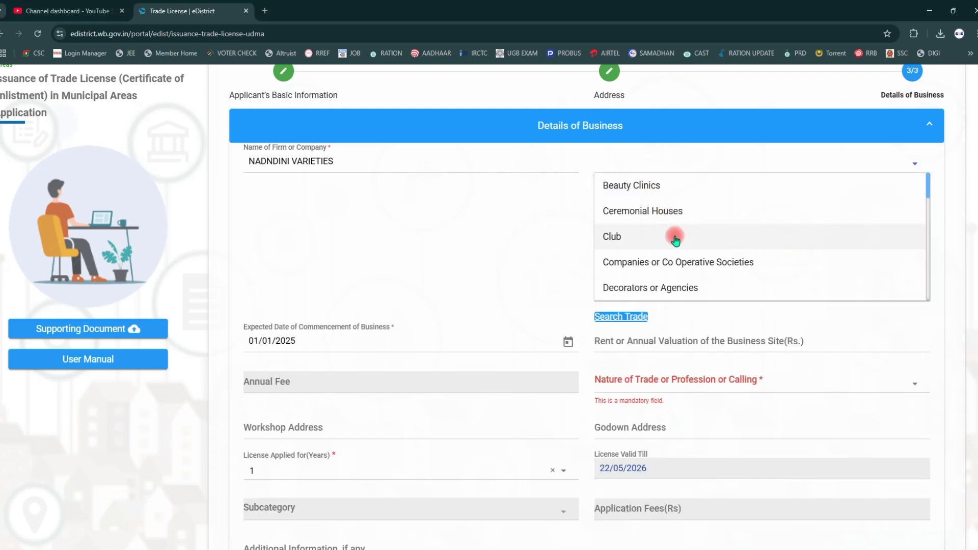
pyautogui.scroll(-2, 675, 239)
pyautogui.scroll(2, 672, 235)
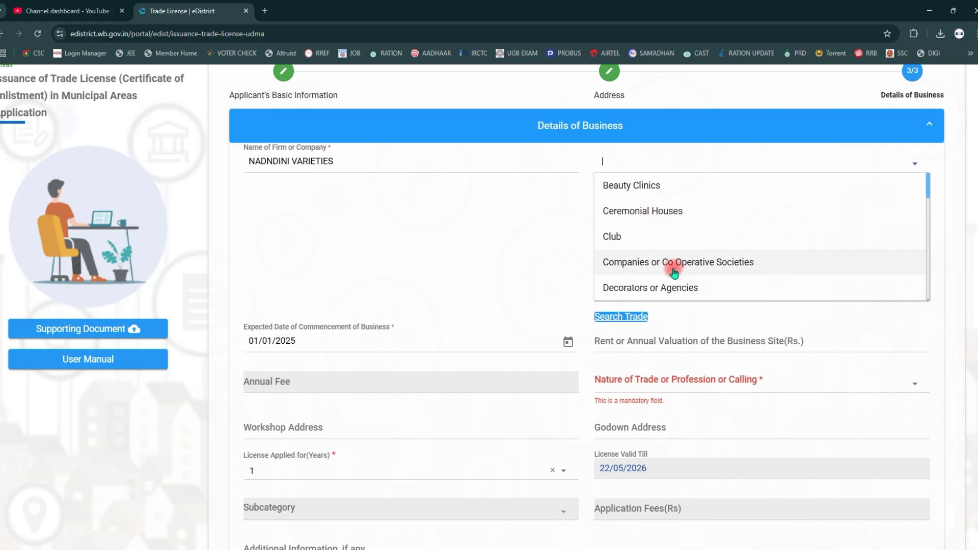
pyautogui.scroll(-1, 680, 270)
pyautogui.scroll(-2, 687, 266)
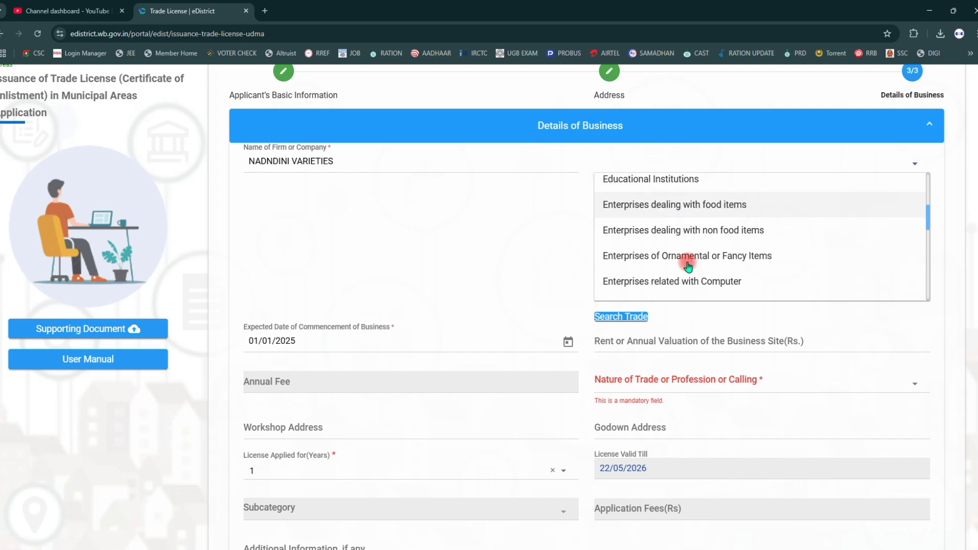
pyautogui.click(674, 205)
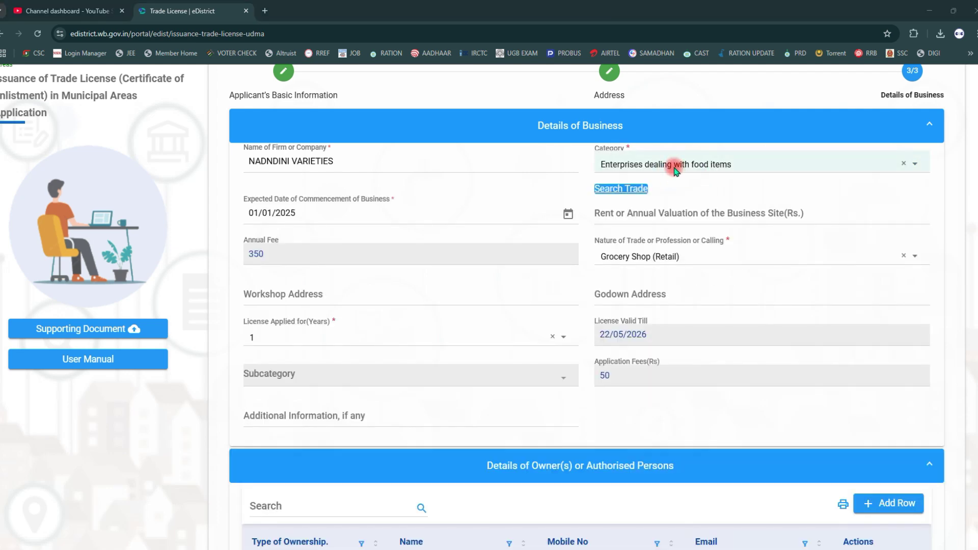
pyautogui.click(675, 170)
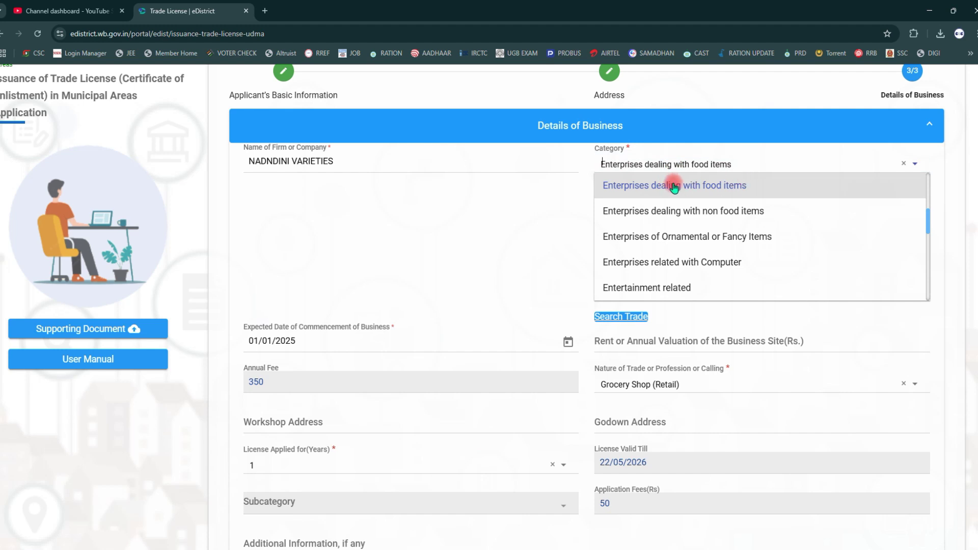
pyautogui.click(690, 187)
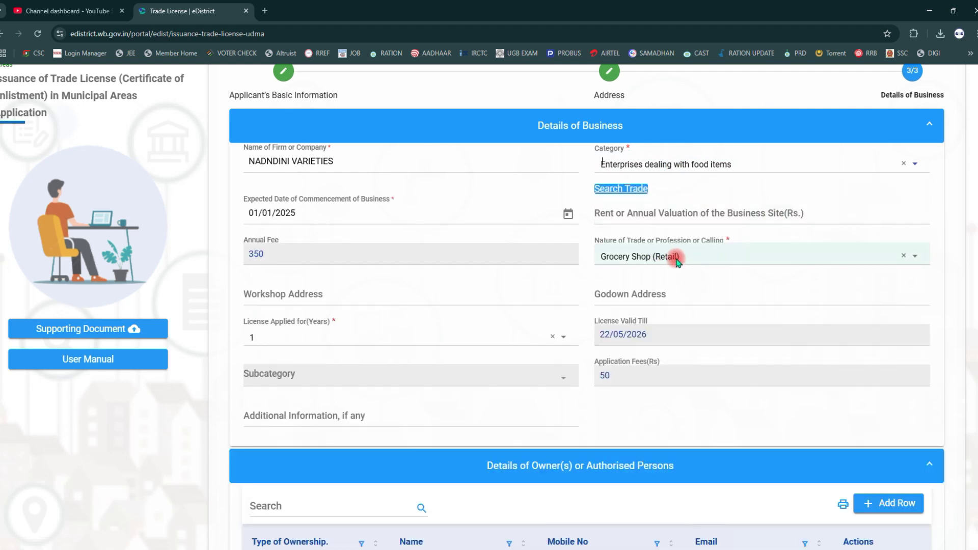
pyautogui.click(272, 341)
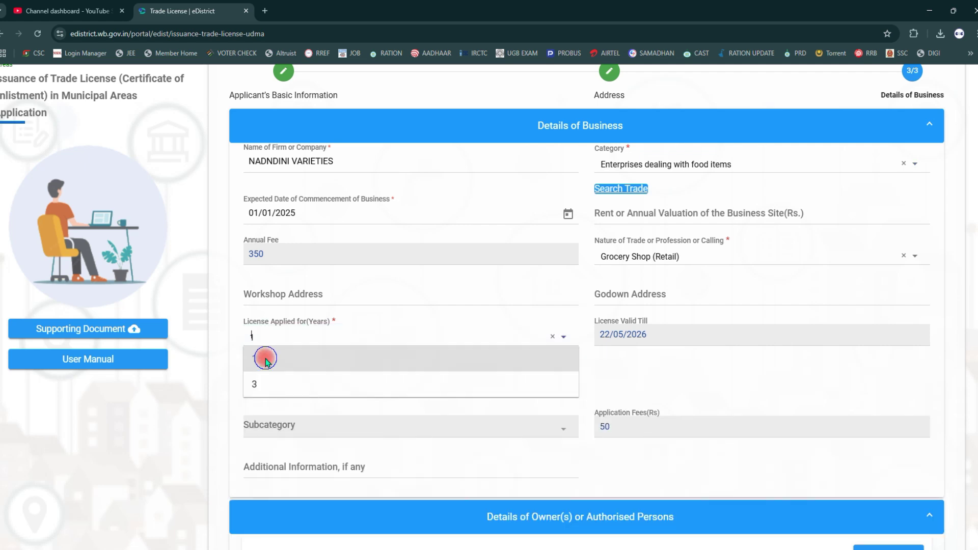
pyautogui.click(261, 357)
# - Start a new entry in the owner or authorised person details with Proprietor as the type of ownership
pyautogui.scroll(-1, 371, 339)
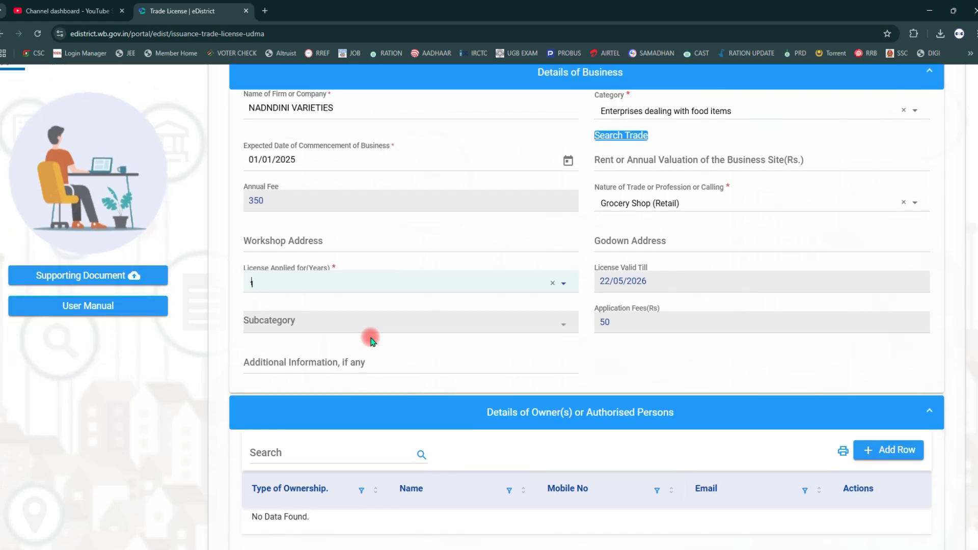
pyautogui.scroll(-3, 567, 345)
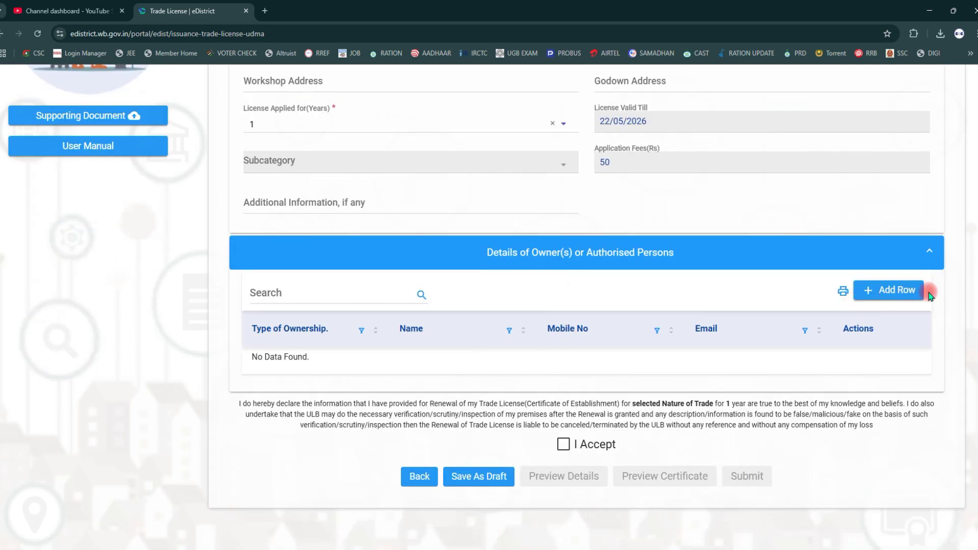
pyautogui.click(887, 294)
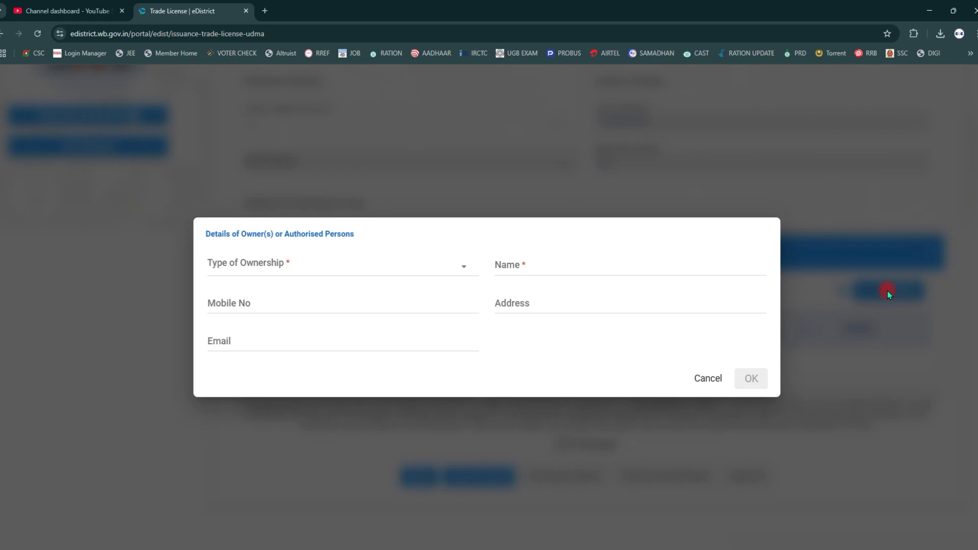
pyautogui.click(283, 265)
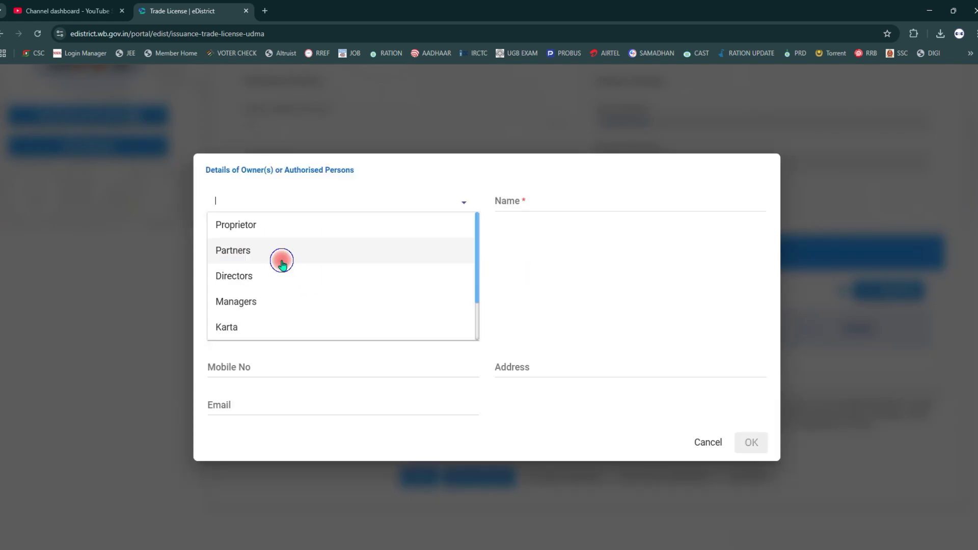
pyautogui.click(253, 229)
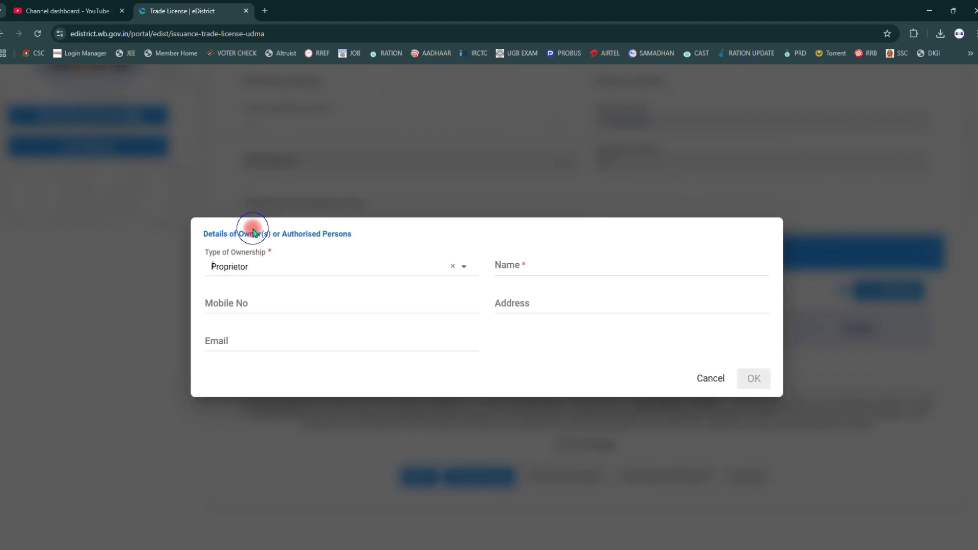
# - Examine the owner entry's name, mobile number and address fields and the option that confirms the entry
pyautogui.click(528, 270)
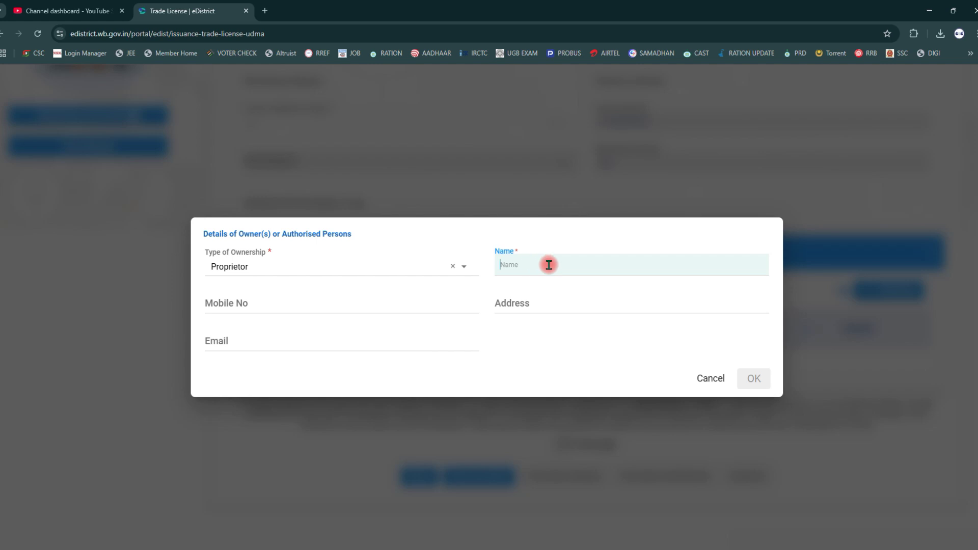
pyautogui.click(245, 304)
pyautogui.click(547, 311)
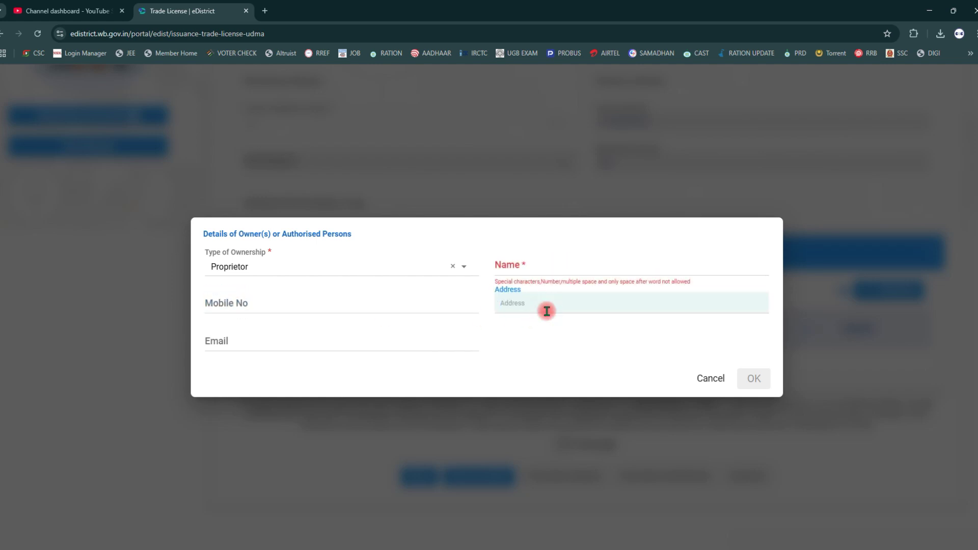
pyautogui.click(881, 542)
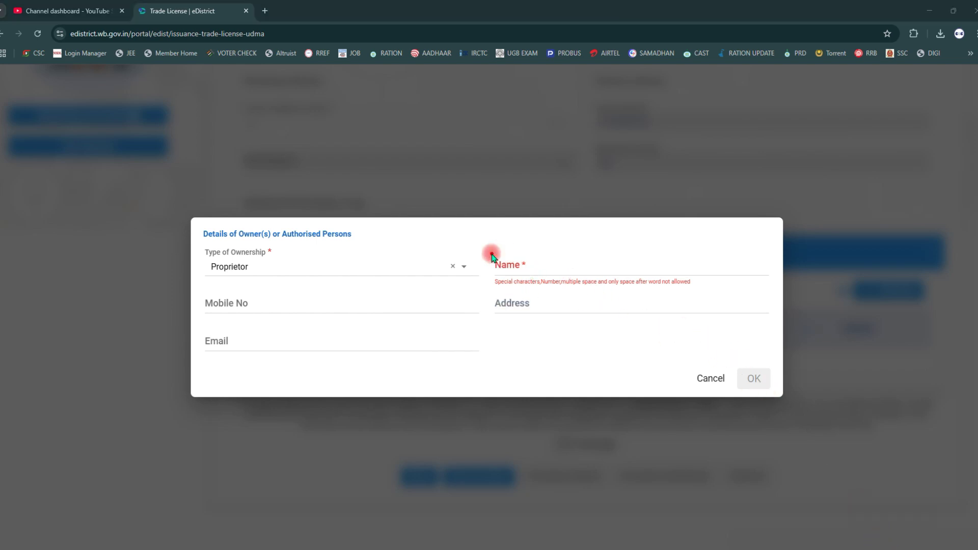
pyautogui.moveTo(481, 248)
pyautogui.mouseDown()
pyautogui.moveTo(564, 280)
pyautogui.moveTo(587, 275)
pyautogui.mouseUp()
pyautogui.moveTo(492, 248); pyautogui.dragTo(643, 287)
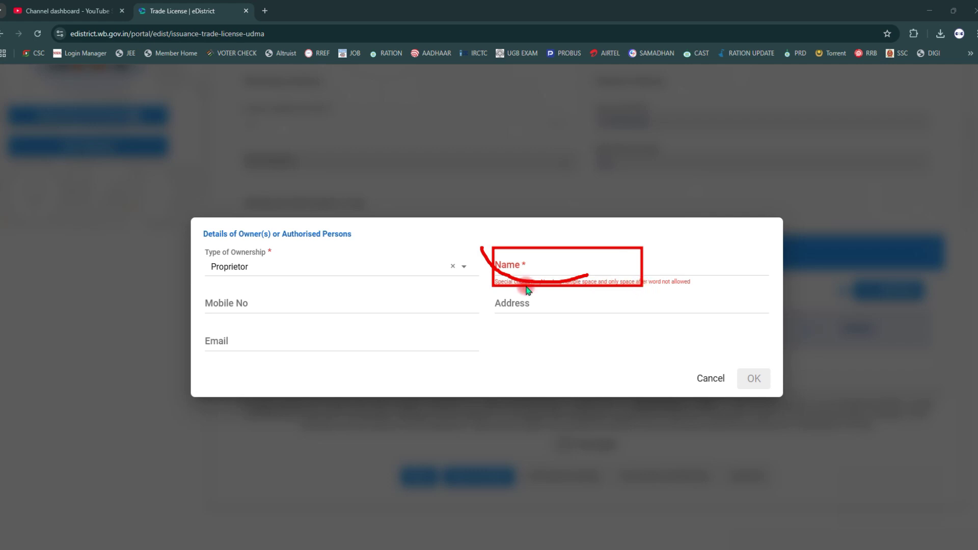
pyautogui.moveTo(209, 285); pyautogui.dragTo(357, 329)
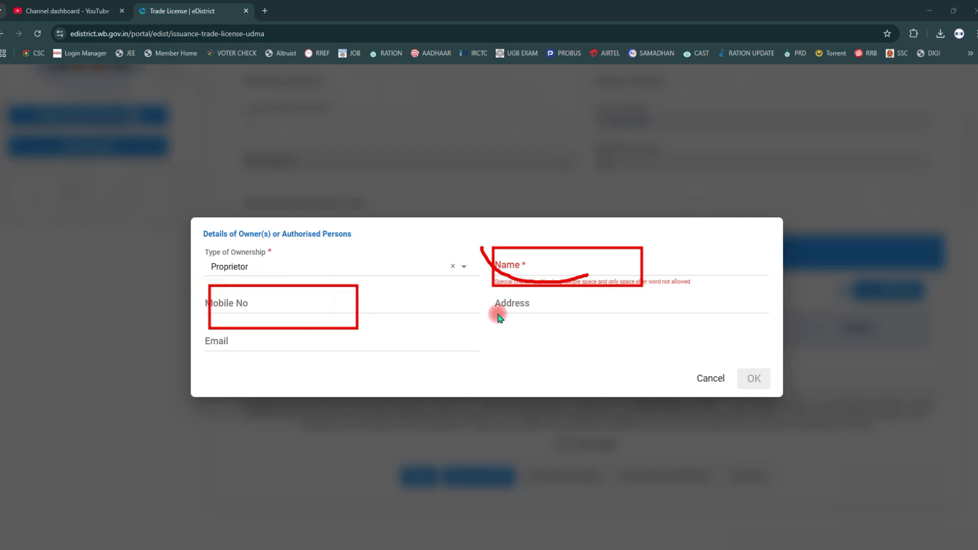
pyautogui.moveTo(497, 292); pyautogui.dragTo(614, 322)
pyautogui.moveTo(736, 358)
pyautogui.mouseDown()
pyautogui.moveTo(746, 381)
pyautogui.moveTo(791, 399)
pyautogui.mouseUp()
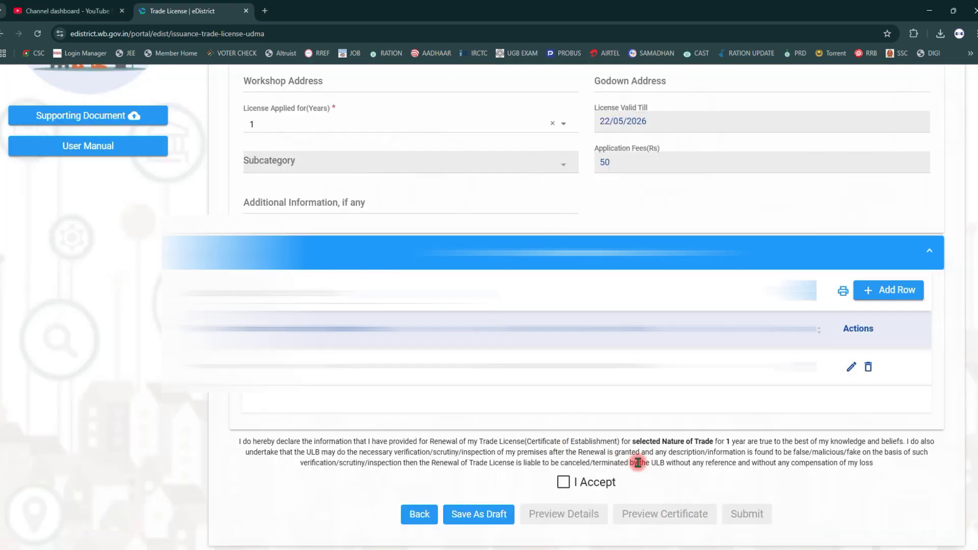
# - Accept the declaration below the owner details and save the trade license application as a draft
pyautogui.scroll(-1, 603, 456)
pyautogui.scroll(-2, 603, 456)
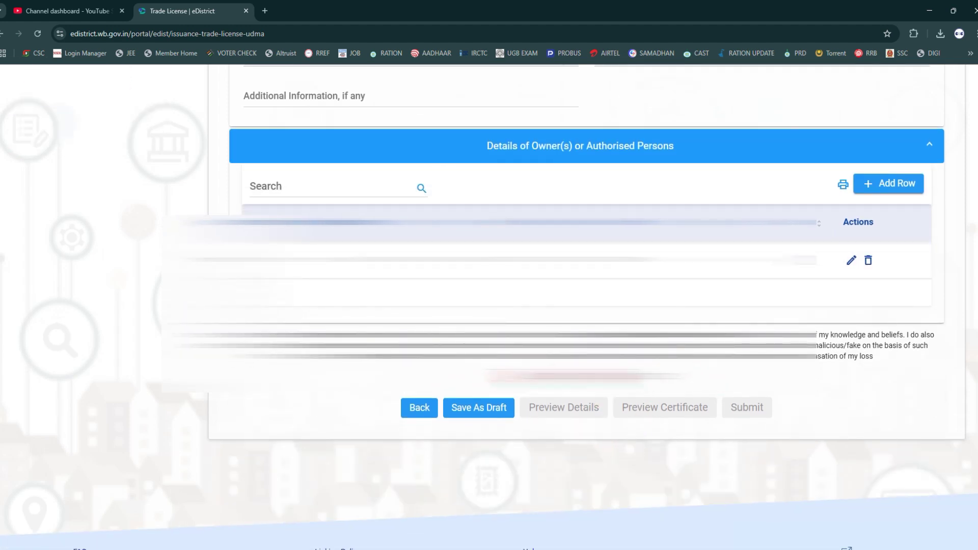
pyautogui.click(876, 533)
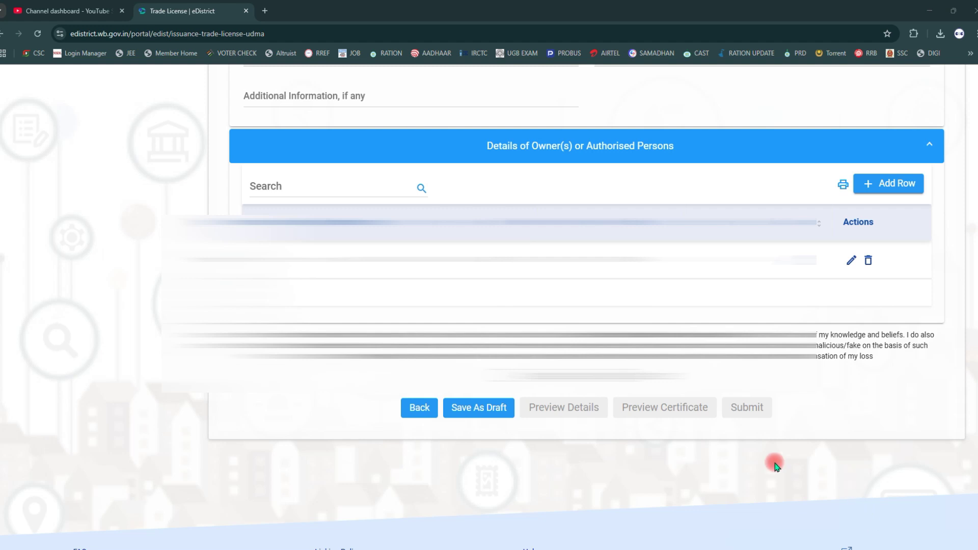
pyautogui.moveTo(532, 340)
pyautogui.mouseDown()
pyautogui.moveTo(657, 381)
pyautogui.moveTo(661, 392)
pyautogui.mouseUp()
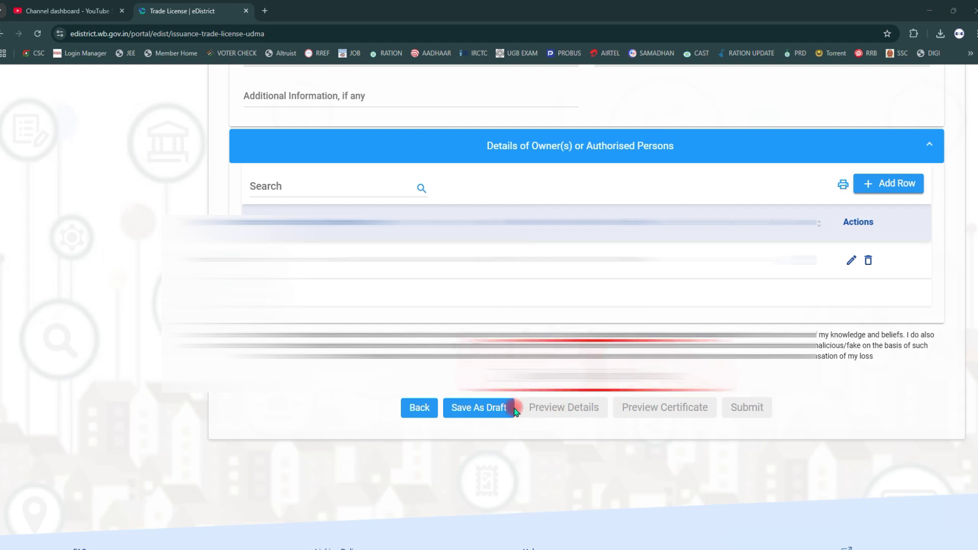
pyautogui.moveTo(445, 393)
pyautogui.mouseDown()
pyautogui.moveTo(450, 415)
pyautogui.moveTo(519, 431)
pyautogui.mouseUp()
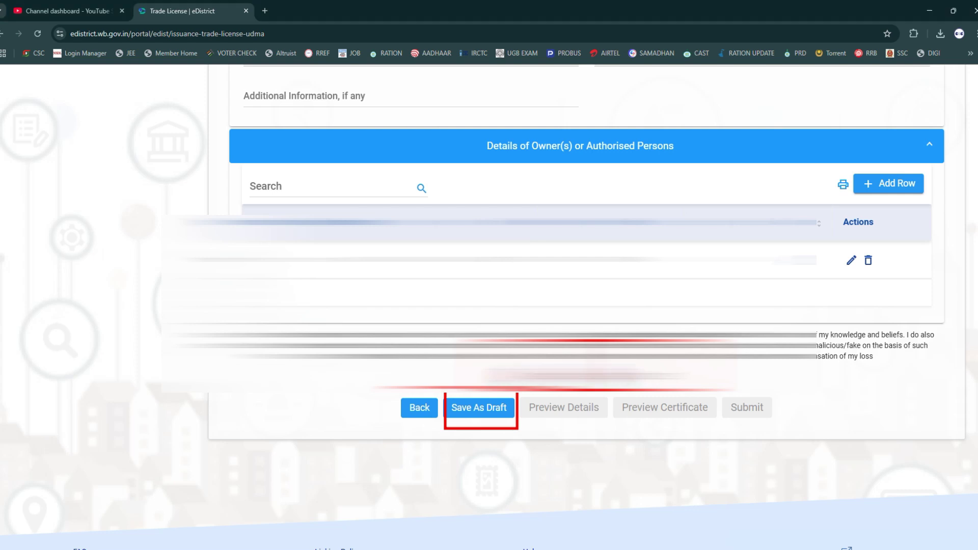
pyautogui.click(478, 408)
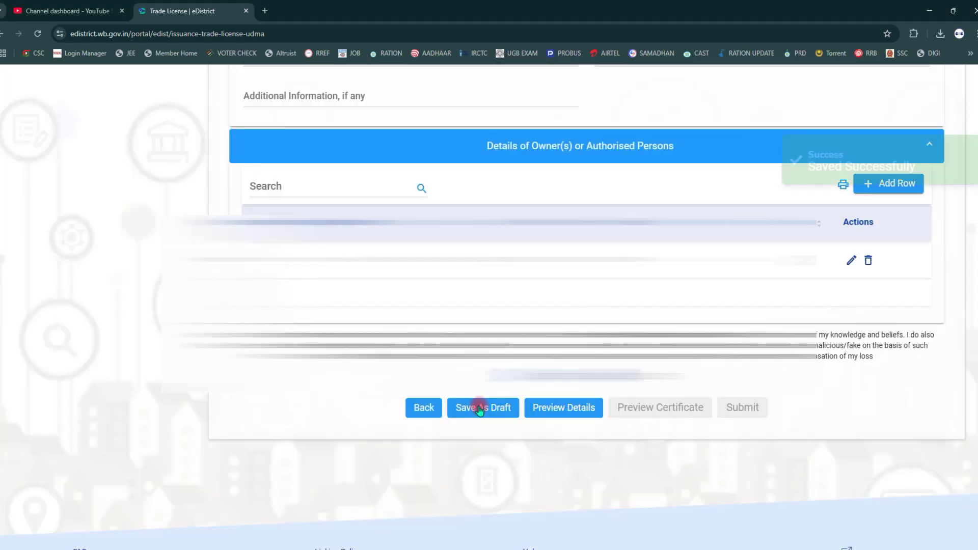
# - Preview the completed application details, including the owner's row, and save the preview as the PDF download (6) in Downloads
pyautogui.click(562, 413)
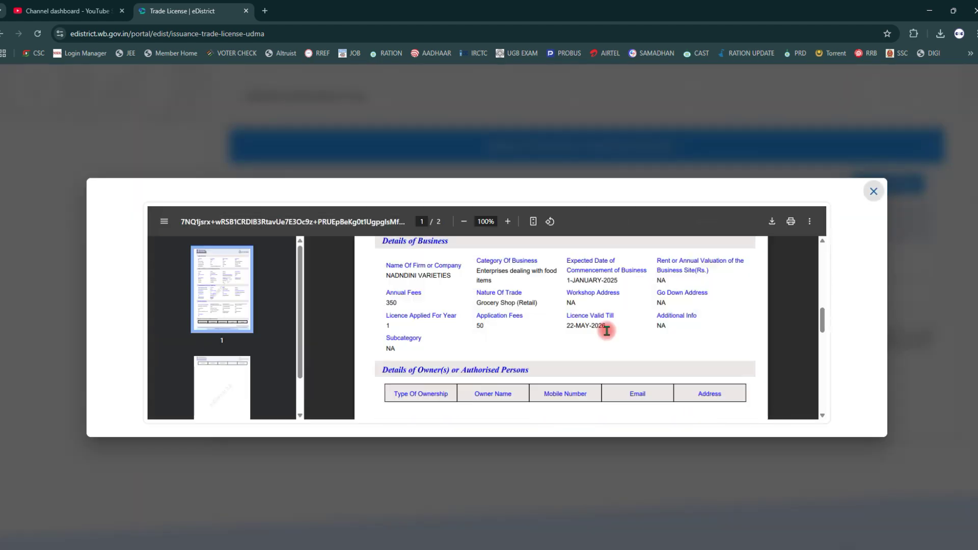
pyautogui.scroll(-5, 589, 375)
pyautogui.click(771, 221)
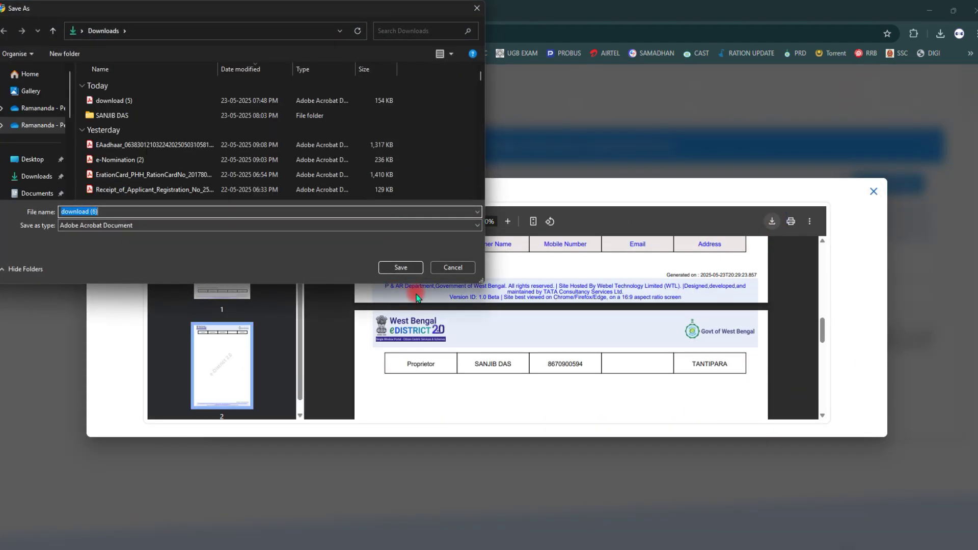
pyautogui.click(393, 271)
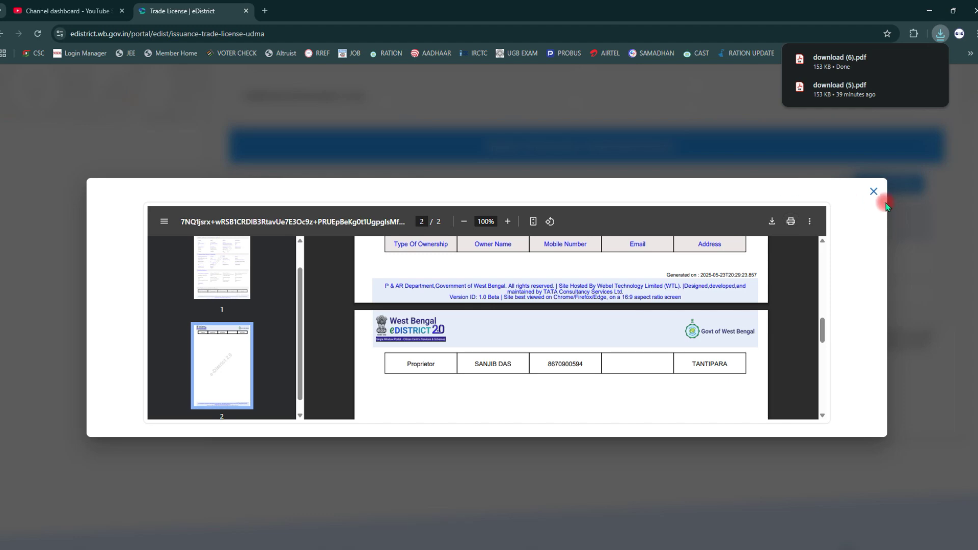
pyautogui.click(874, 192)
# - Generate the certificate preview, open the downloaded preview PDF and return to the trade license application
pyautogui.scroll(-2, 667, 410)
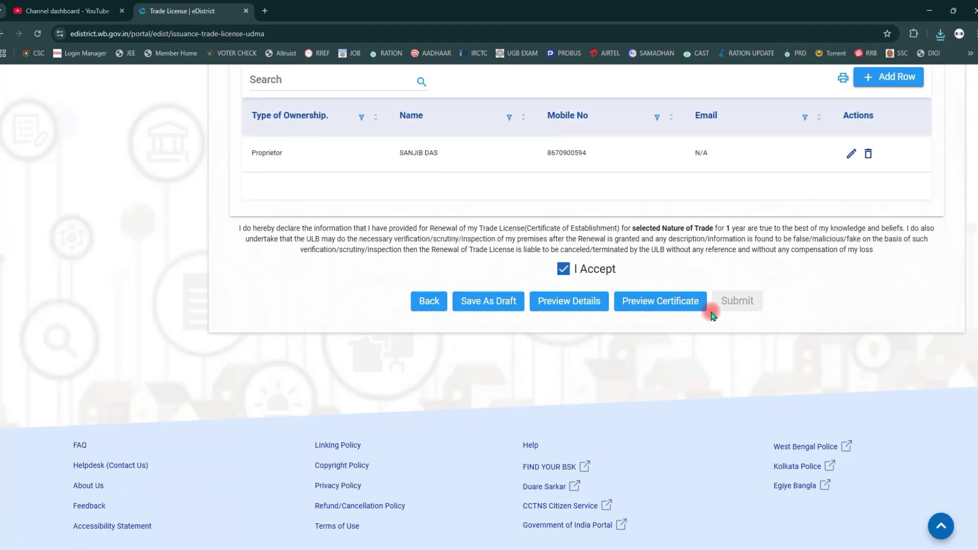
pyautogui.click(667, 302)
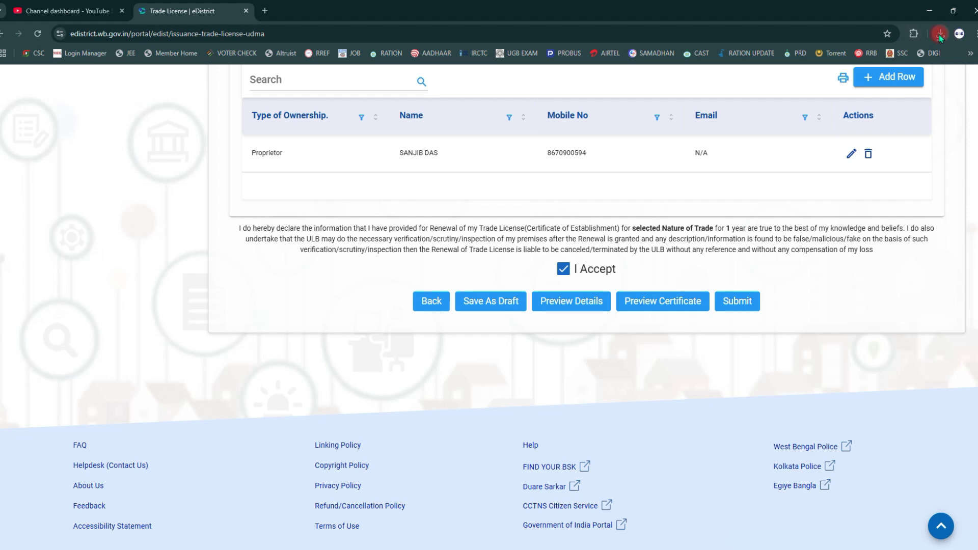
pyautogui.click(939, 34)
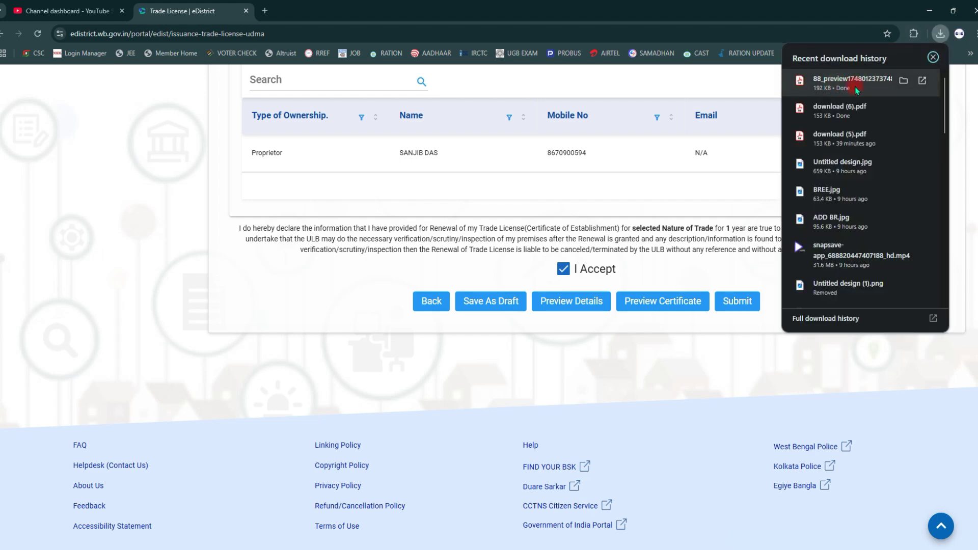
pyautogui.click(855, 90)
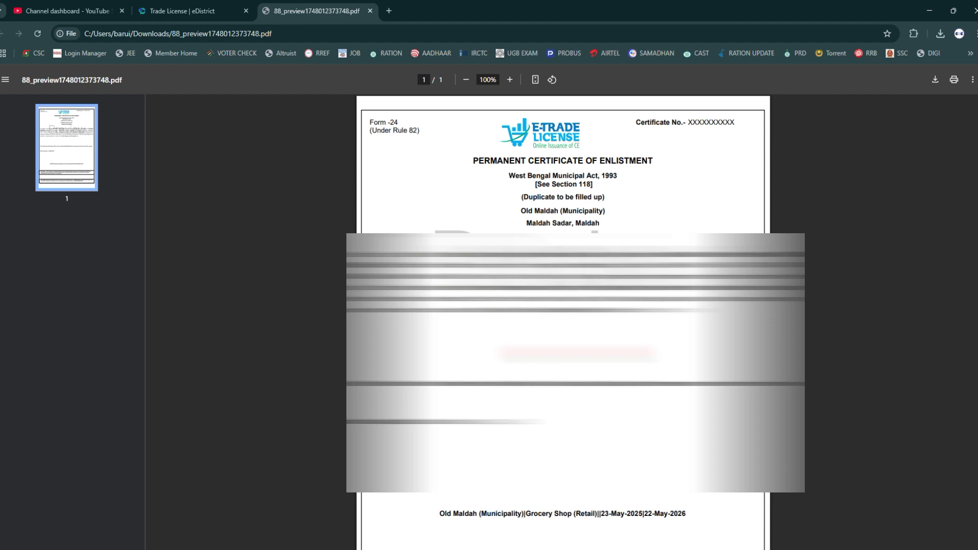
pyautogui.click(204, 5)
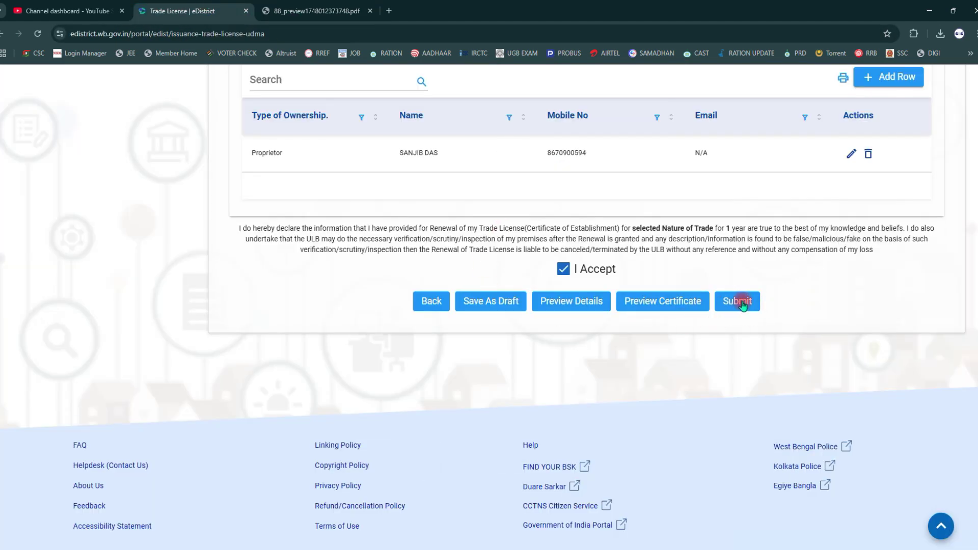
# - Submit the application and set the proof of ownership to the owner's current Municipal Property Tax Receipt
pyautogui.click(878, 538)
pyautogui.moveTo(706, 274)
pyautogui.mouseDown()
pyautogui.moveTo(711, 292)
pyautogui.moveTo(781, 340)
pyautogui.mouseUp()
pyautogui.click(879, 532)
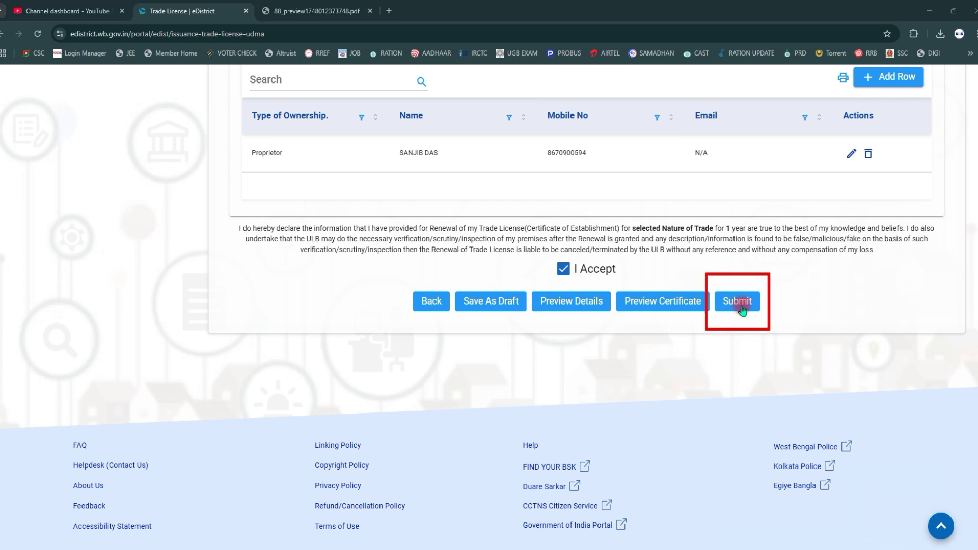
pyautogui.click(740, 306)
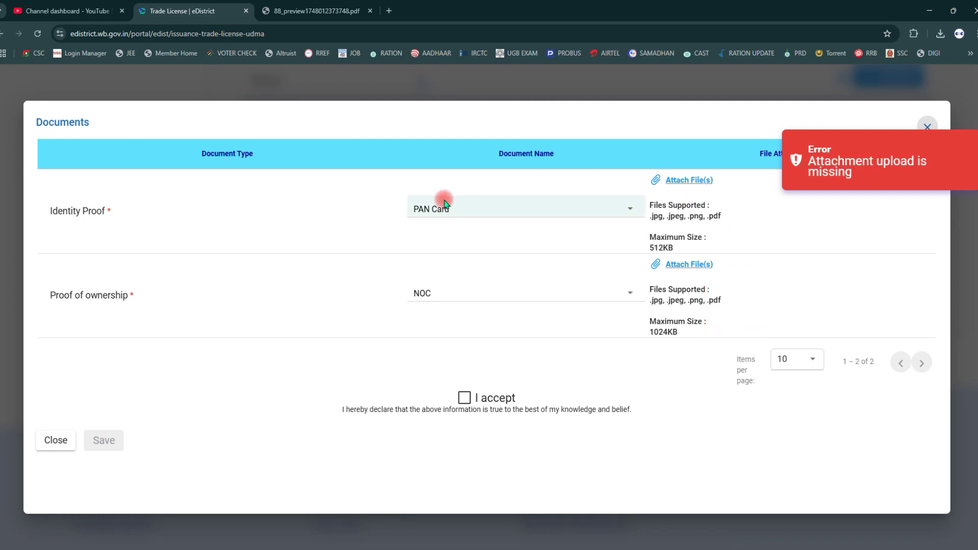
pyautogui.click(458, 295)
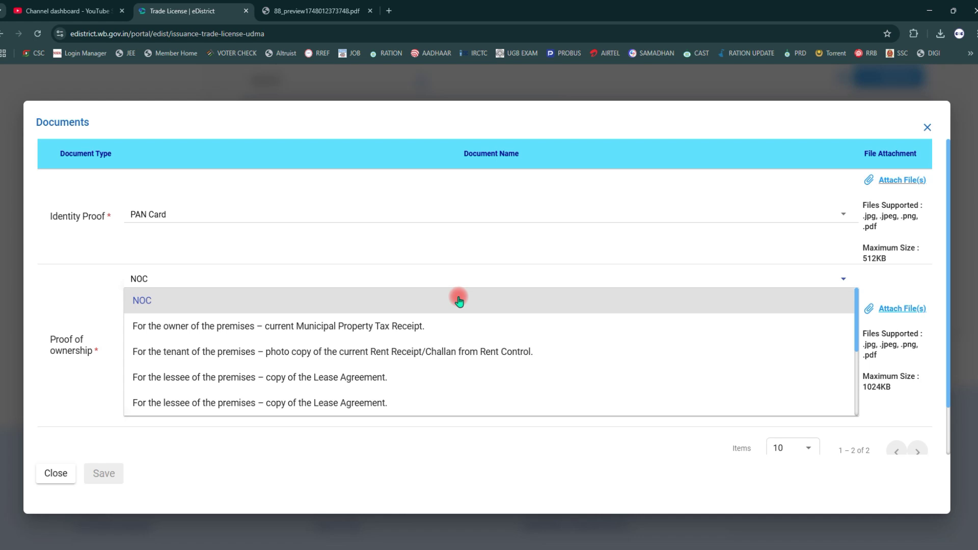
pyautogui.click(377, 328)
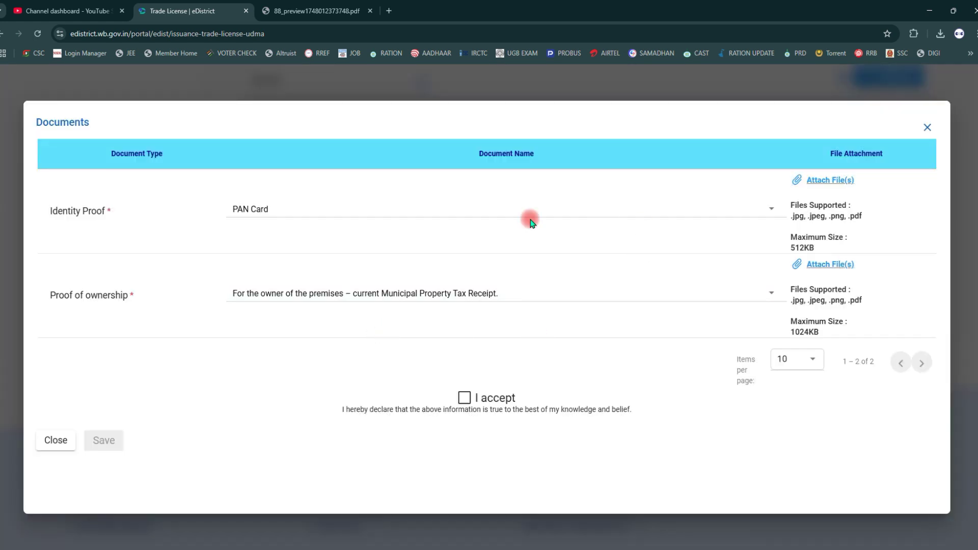
# - Attach PAN.jpg from the applicant's folder in Downloads as the PAN Card identity proof
pyautogui.click(811, 181)
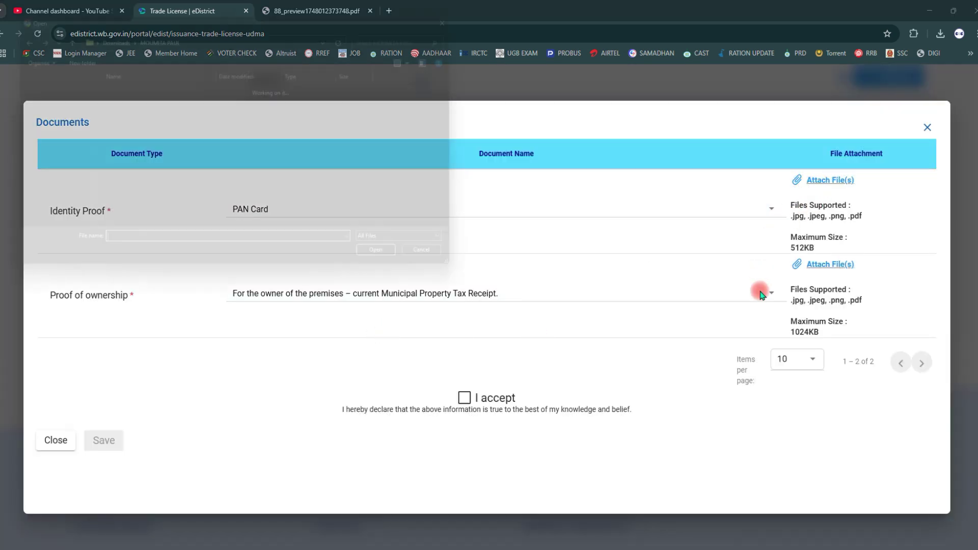
pyautogui.click(35, 176)
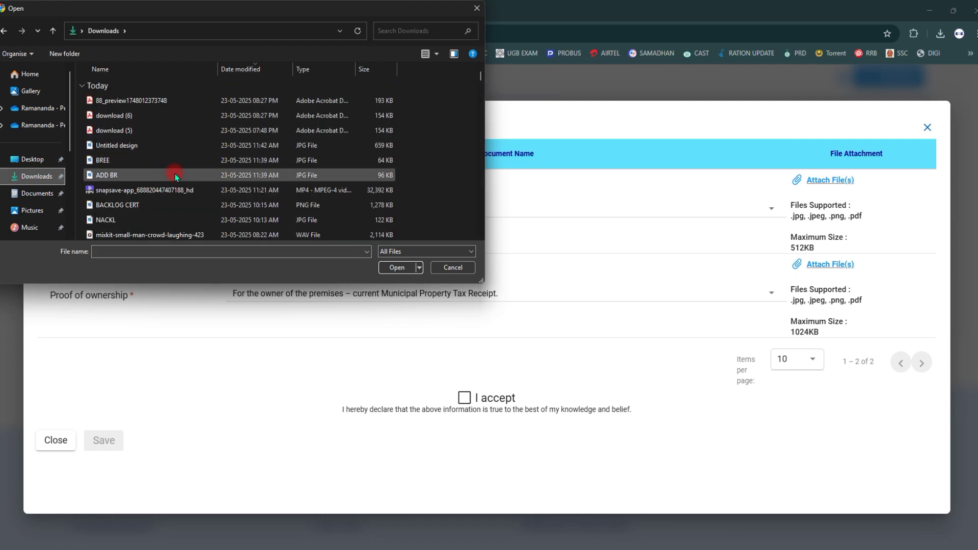
pyautogui.scroll(-8, 175, 173)
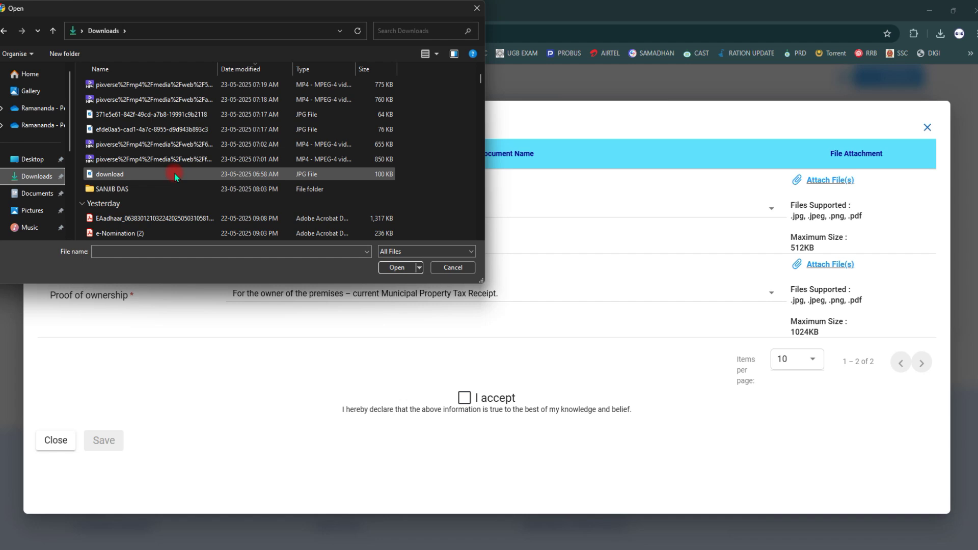
pyautogui.doubleClick(143, 190)
pyautogui.doubleClick(112, 117)
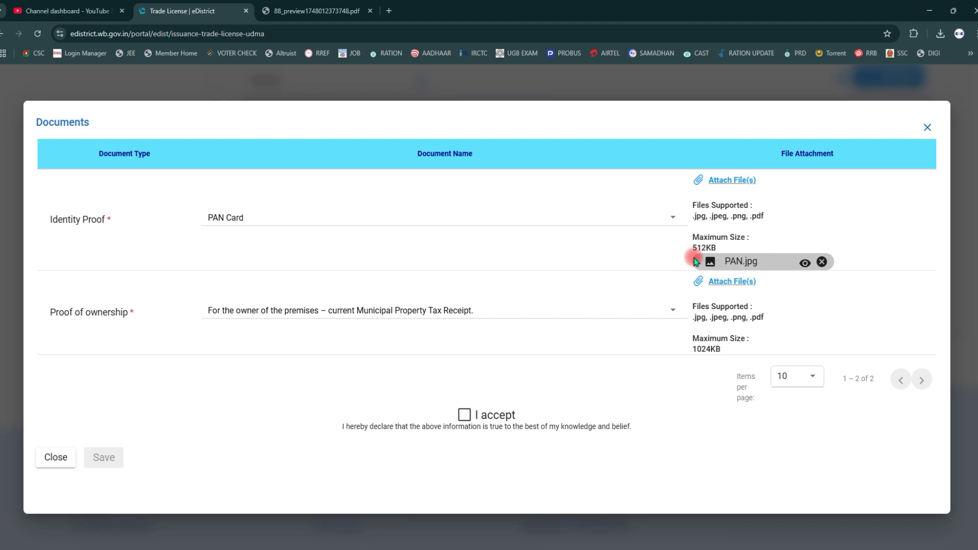
# - Attach MTAX.jpg from the applicant's folder as the proof of ownership
pyautogui.click(713, 283)
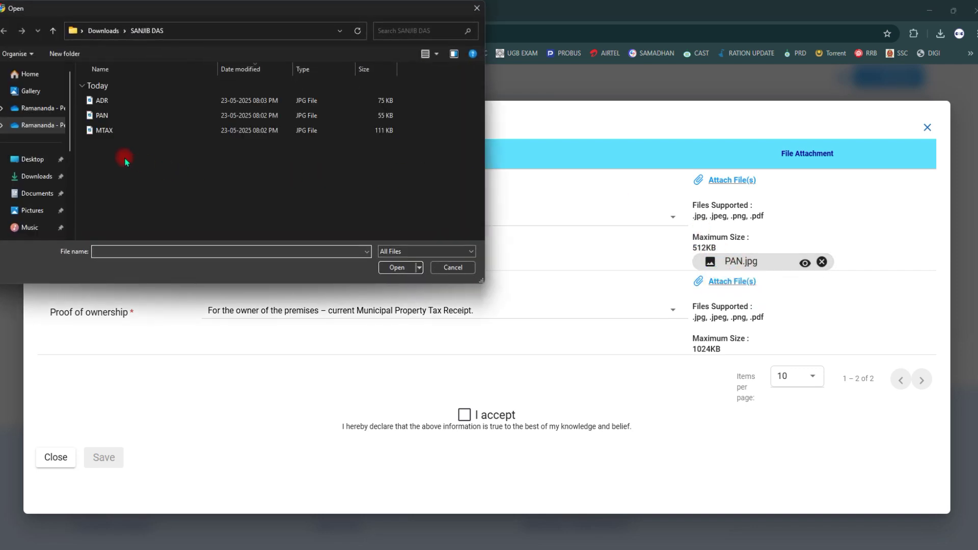
pyautogui.click(106, 131)
pyautogui.doubleClick(106, 130)
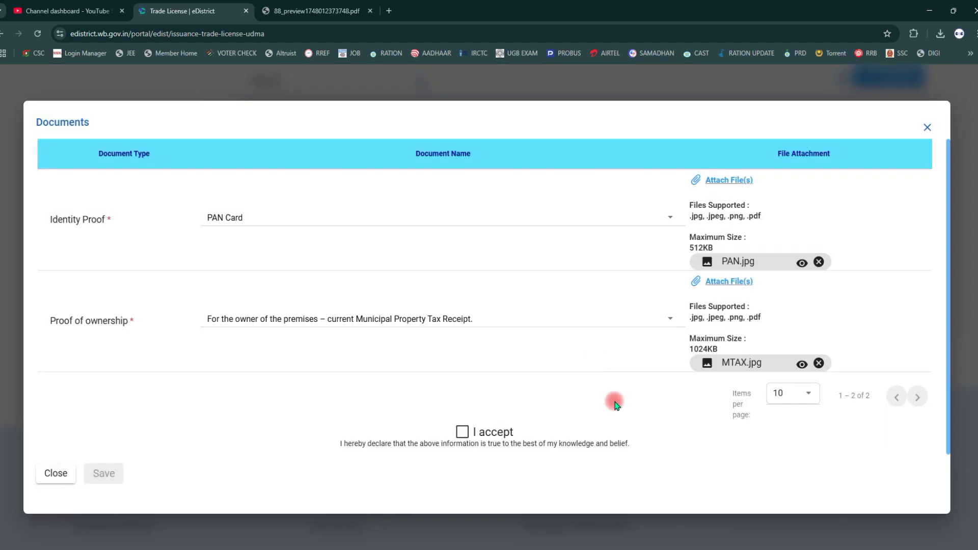
# - Accept the declaration below the attached documents and save the uploads
pyautogui.click(461, 430)
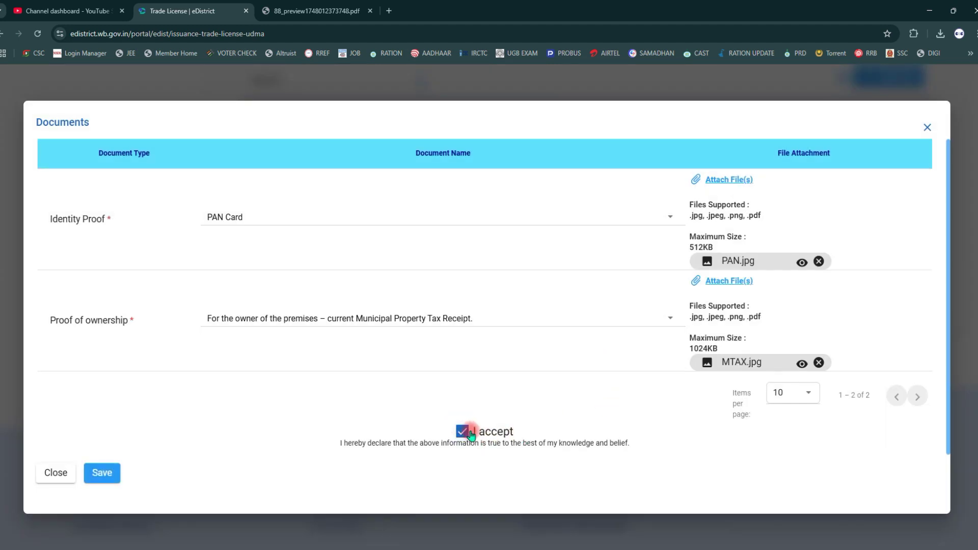
pyautogui.click(888, 544)
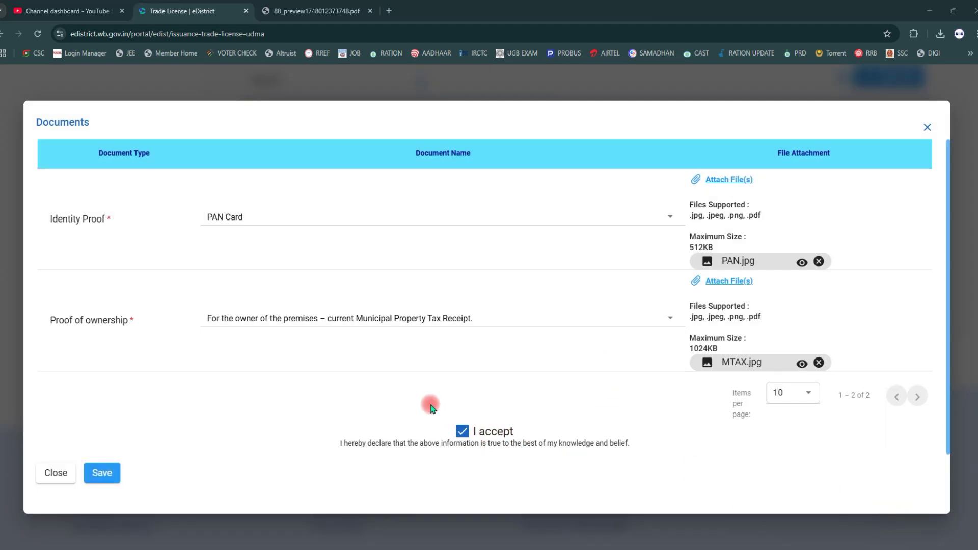
pyautogui.moveTo(430, 400); pyautogui.dragTo(560, 465)
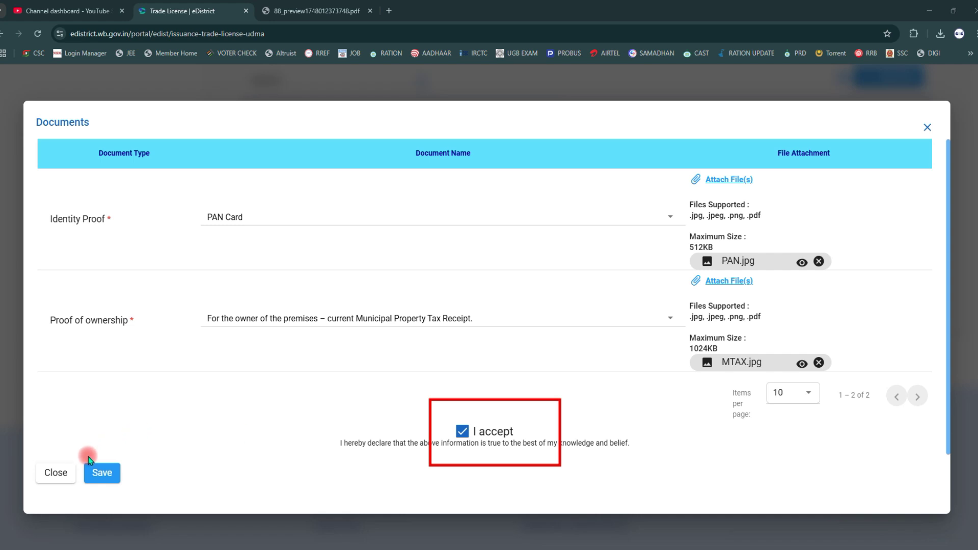
pyautogui.moveTo(88, 453)
pyautogui.mouseDown()
pyautogui.moveTo(92, 491)
pyautogui.moveTo(158, 497)
pyautogui.mouseUp()
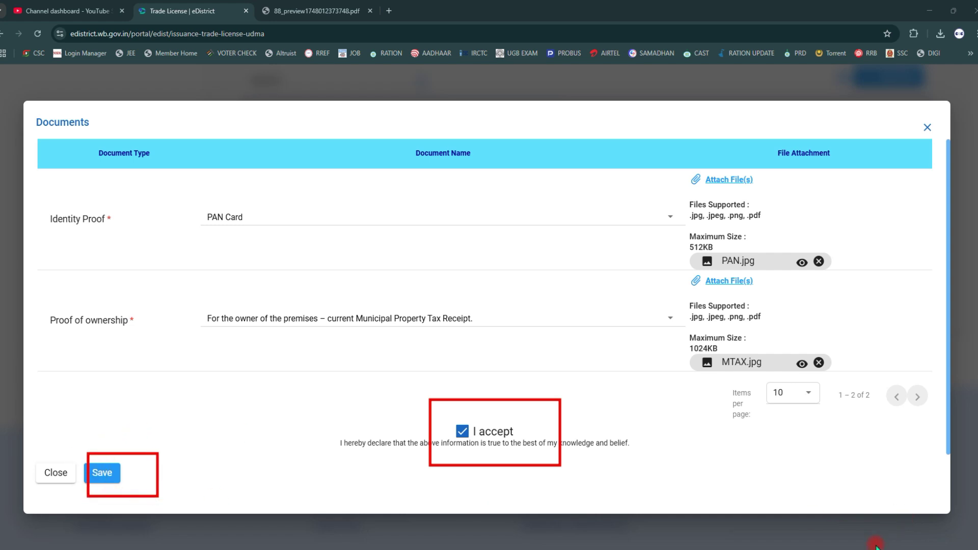
pyautogui.click(104, 472)
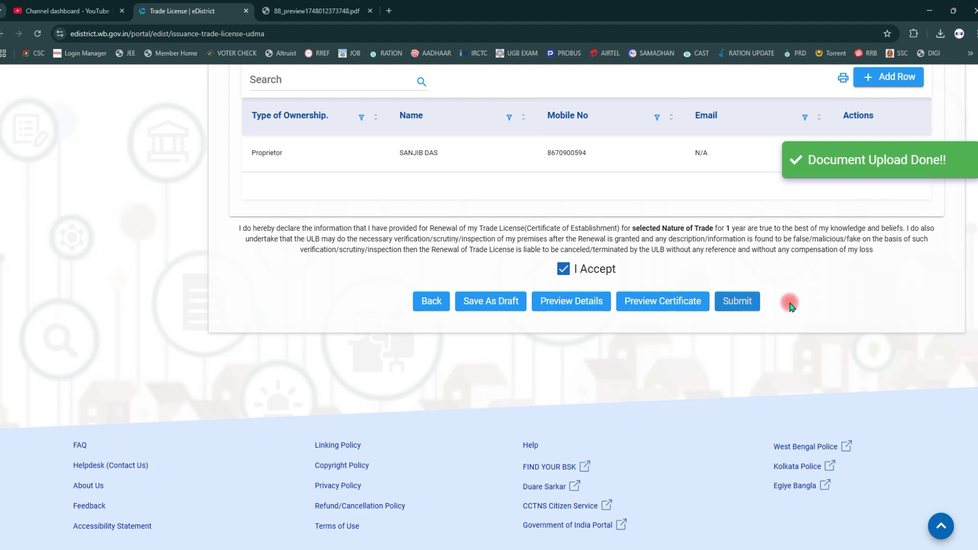
# - Submit the application again and proceed to payment through Razorpay, agreeing to the payment conditions
pyautogui.click(741, 303)
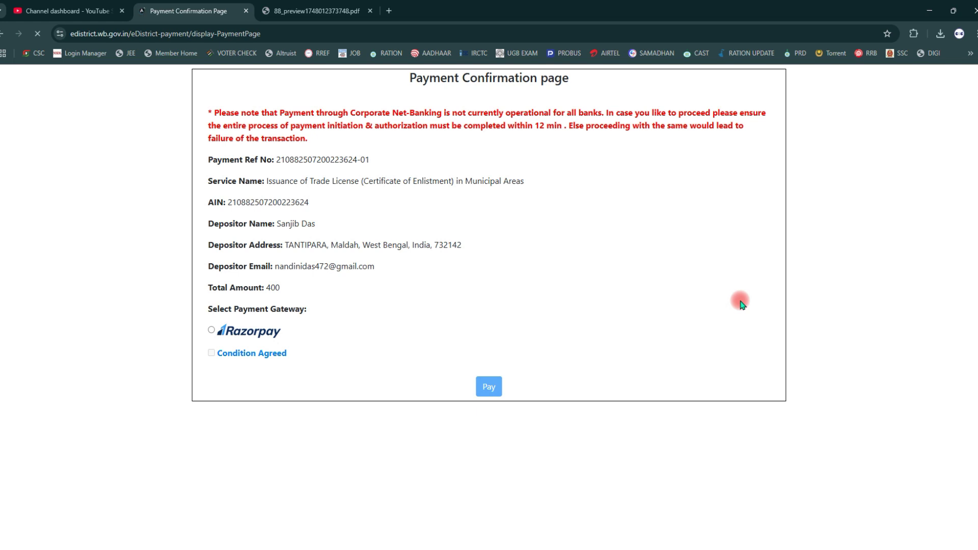
pyautogui.click(212, 330)
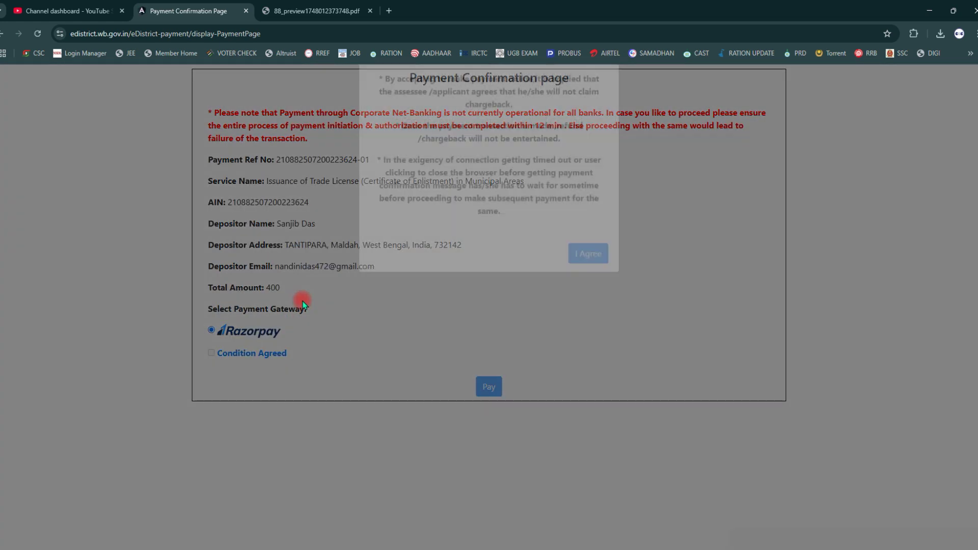
pyautogui.click(585, 303)
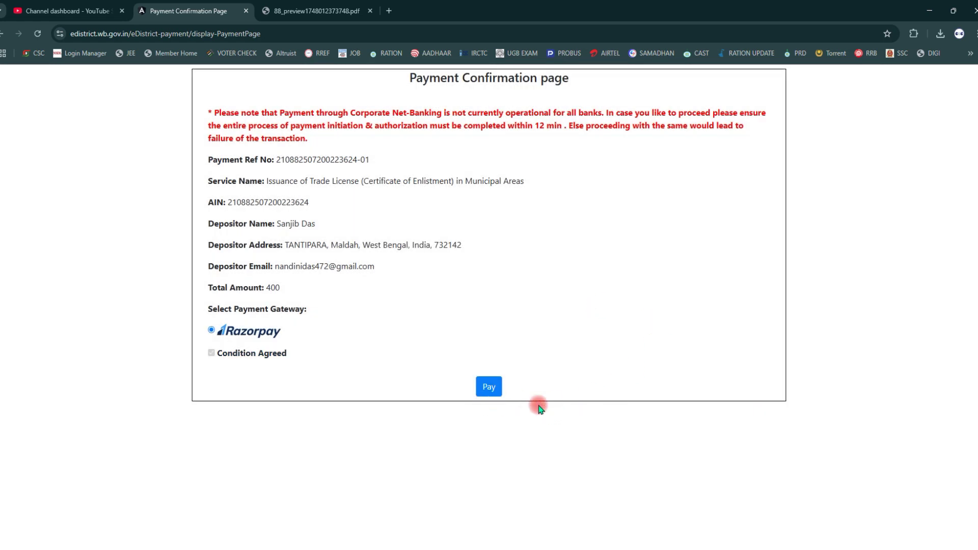
pyautogui.click(490, 387)
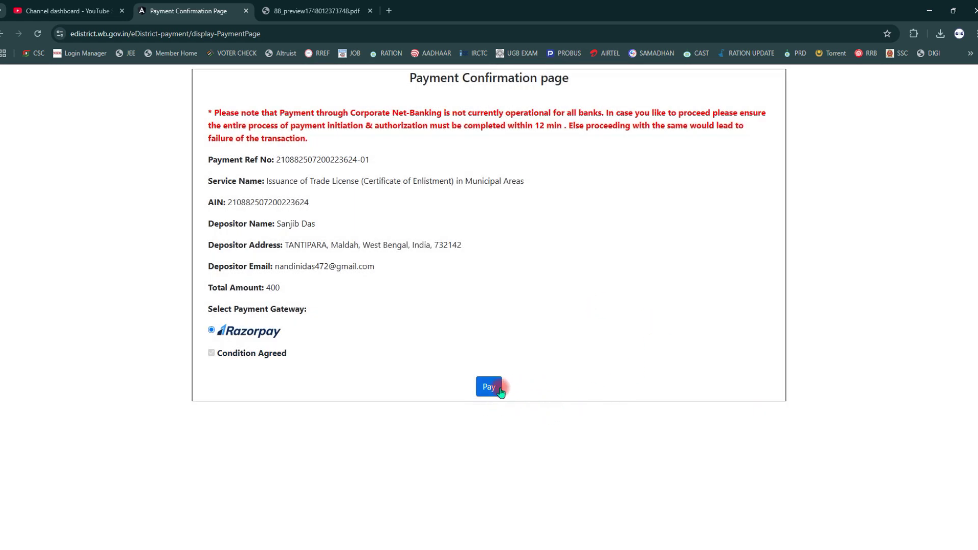
pyautogui.moveTo(467, 361)
pyautogui.mouseDown()
pyautogui.moveTo(473, 399)
pyautogui.moveTo(542, 413)
pyautogui.mouseUp()
pyautogui.click(882, 544)
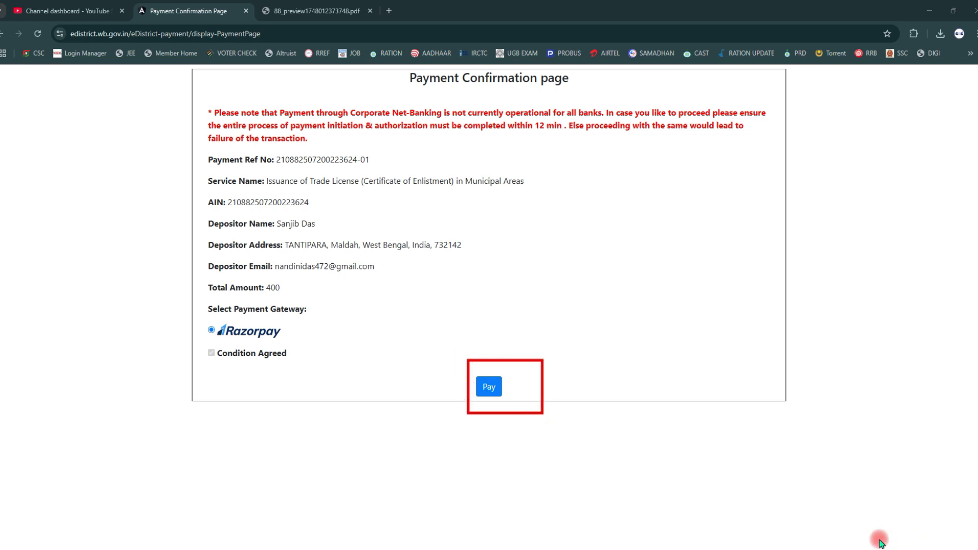
pyautogui.click(488, 387)
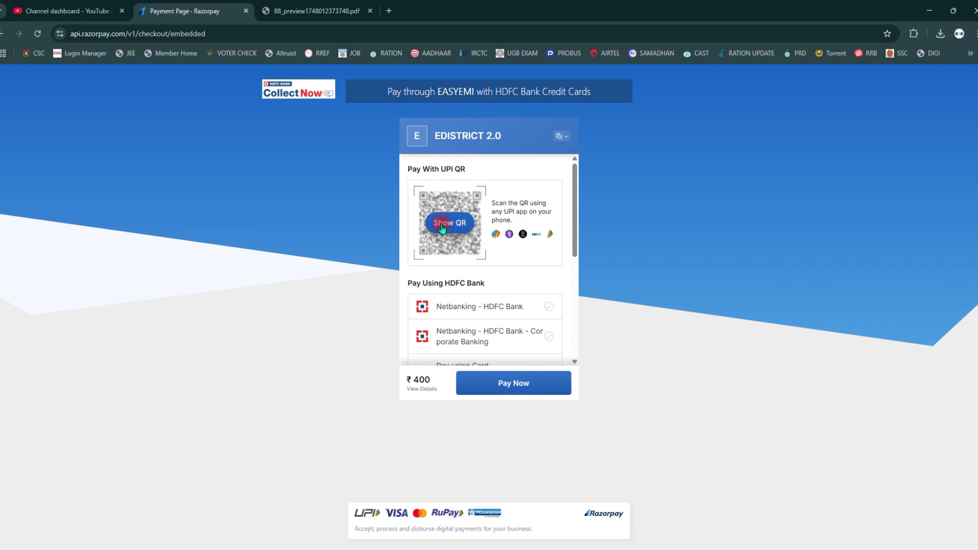
# - Display the UPI QR code on the Razorpay checkout to pay the license fee
pyautogui.click(930, 539)
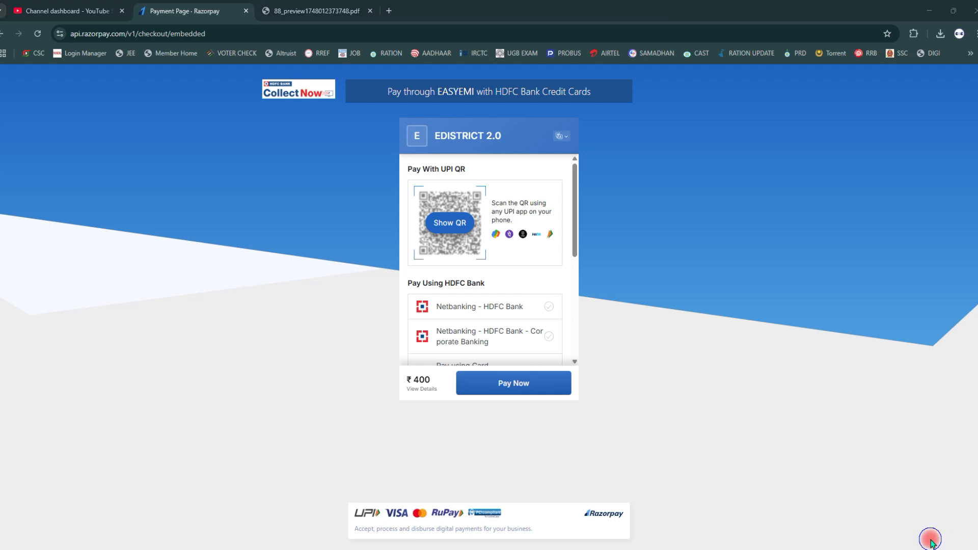
pyautogui.click(449, 222)
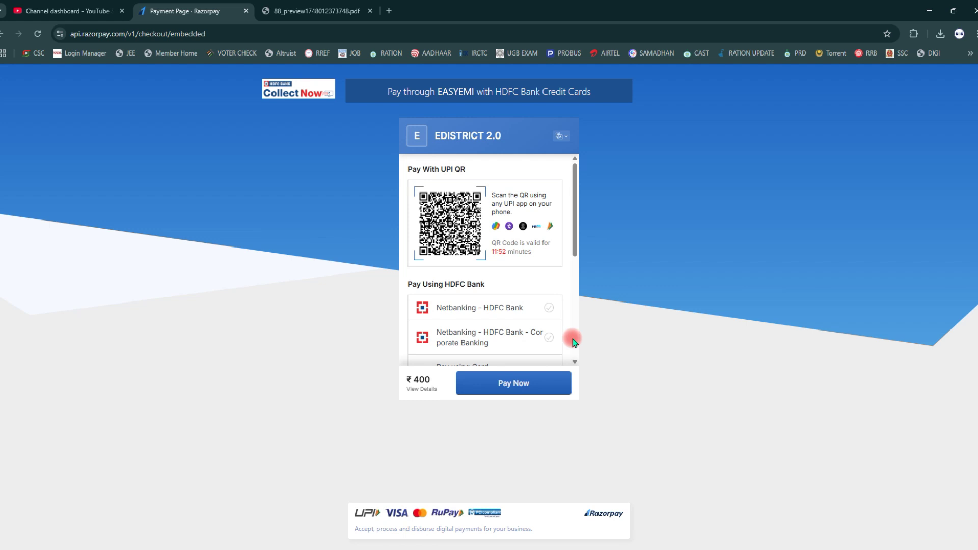
pyautogui.click(934, 540)
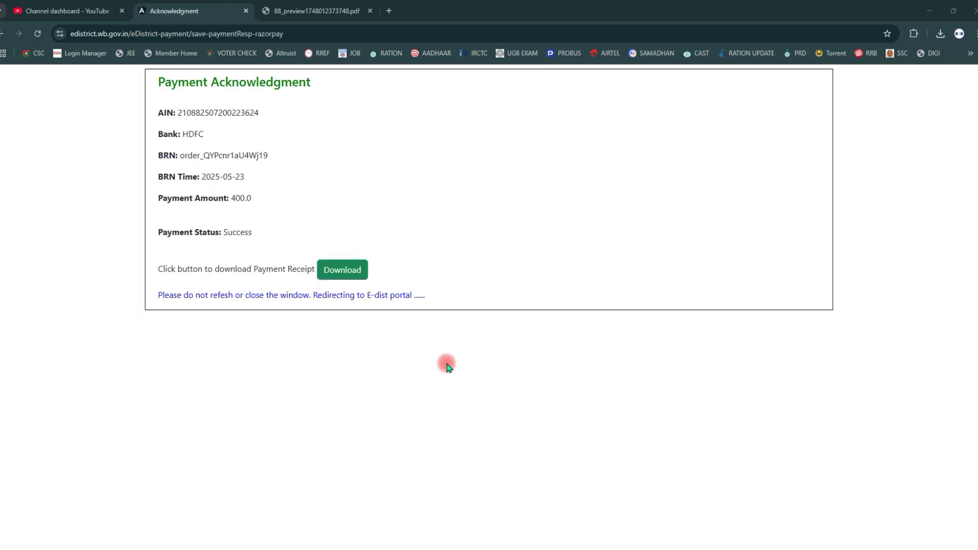
# - Get the payment receipt from the payment acknowledgment and return to the eDistrict page
pyautogui.click(341, 271)
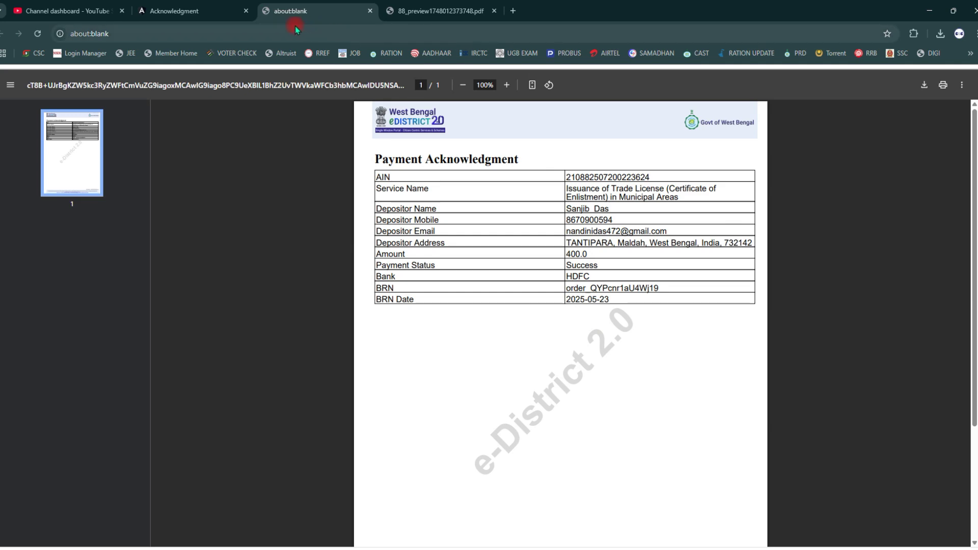
pyautogui.click(168, 11)
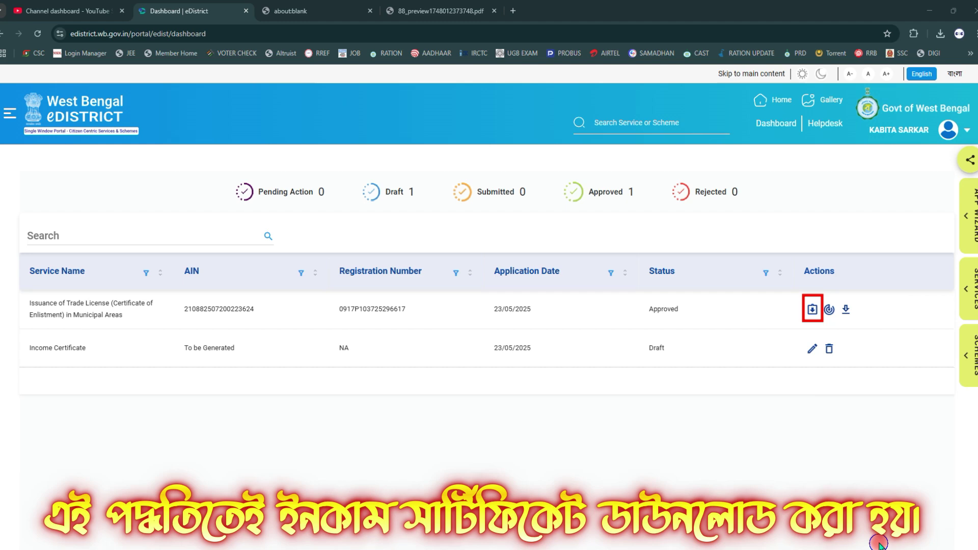
# - Open the certificate file 88_output.pdf from the approved trade license application's certificate list
pyautogui.click(812, 309)
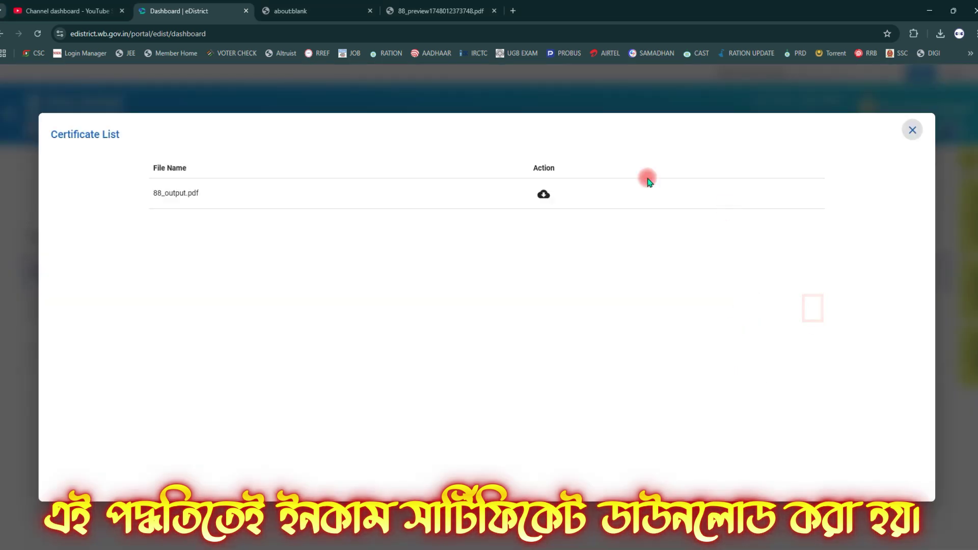
pyautogui.click(544, 194)
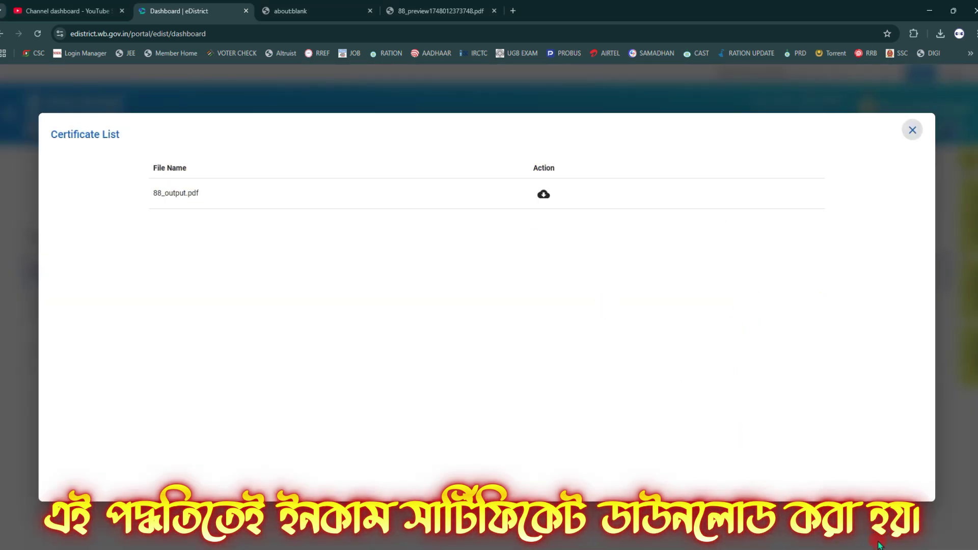
pyautogui.moveTo(514, 169); pyautogui.dragTo(603, 231)
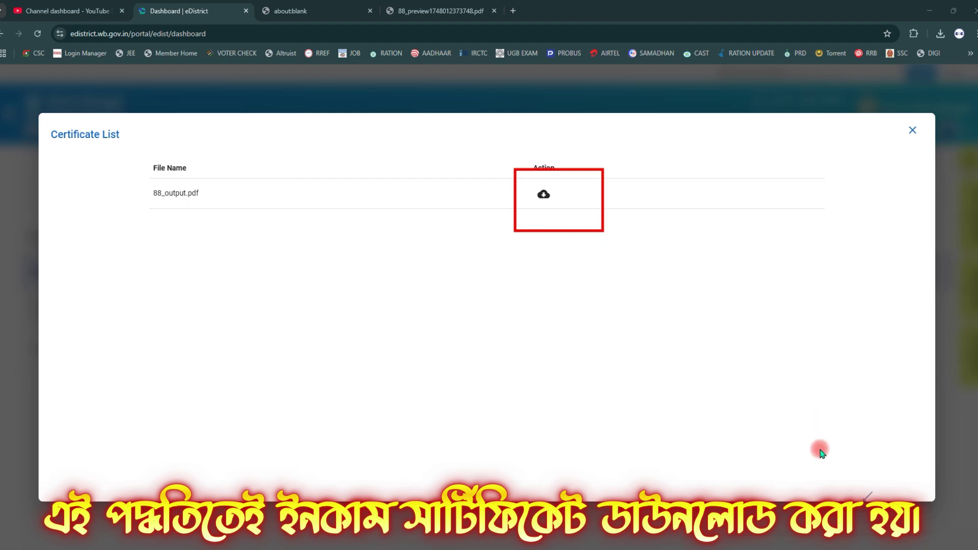
pyautogui.click(543, 194)
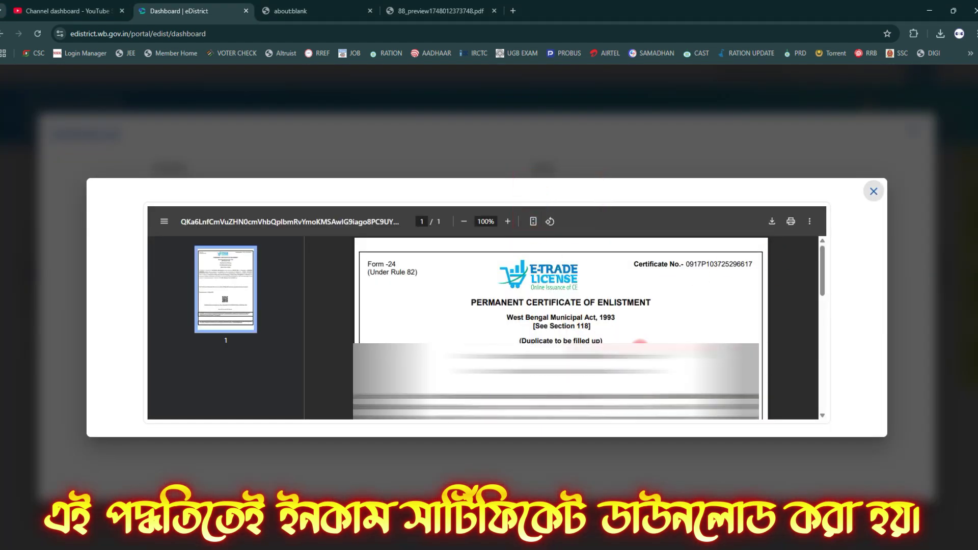
# - Save the certificate PDF as download (7) in the person-named folder inside Downloads, and close the preview and certificate list
pyautogui.click(771, 224)
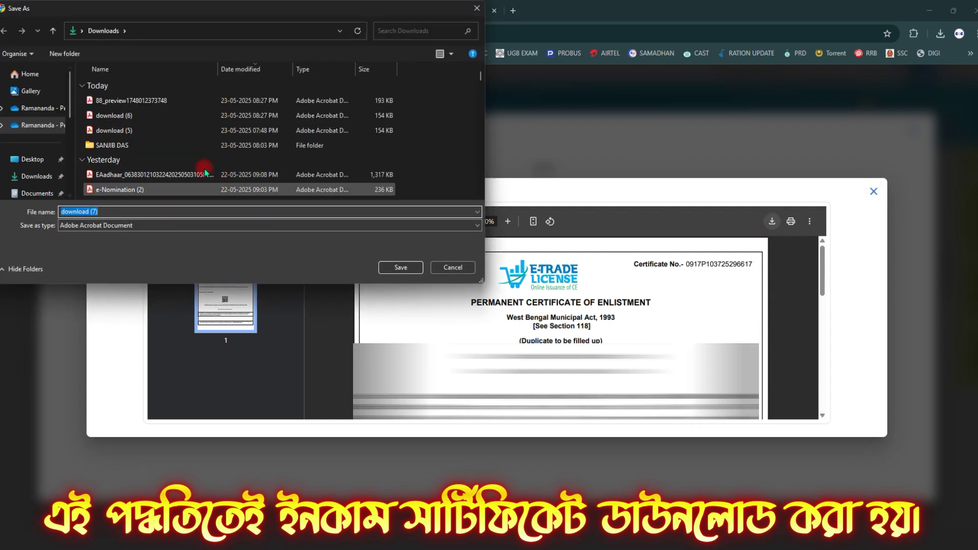
pyautogui.doubleClick(115, 146)
pyautogui.click(400, 267)
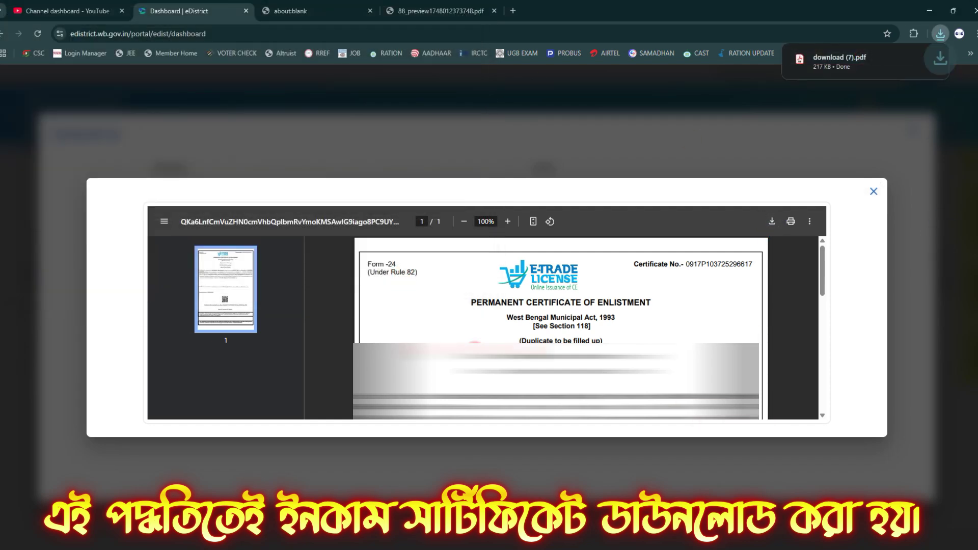
pyautogui.click(873, 193)
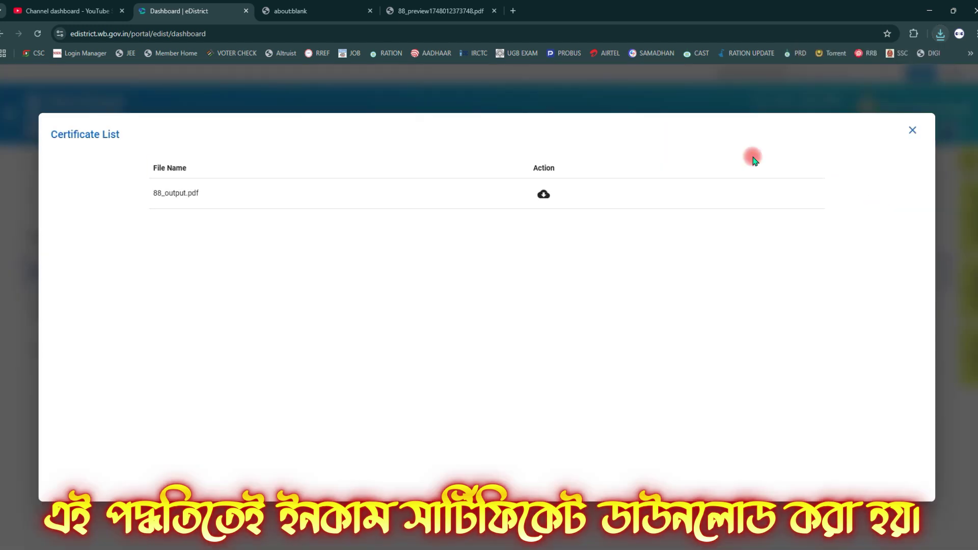
pyautogui.click(912, 130)
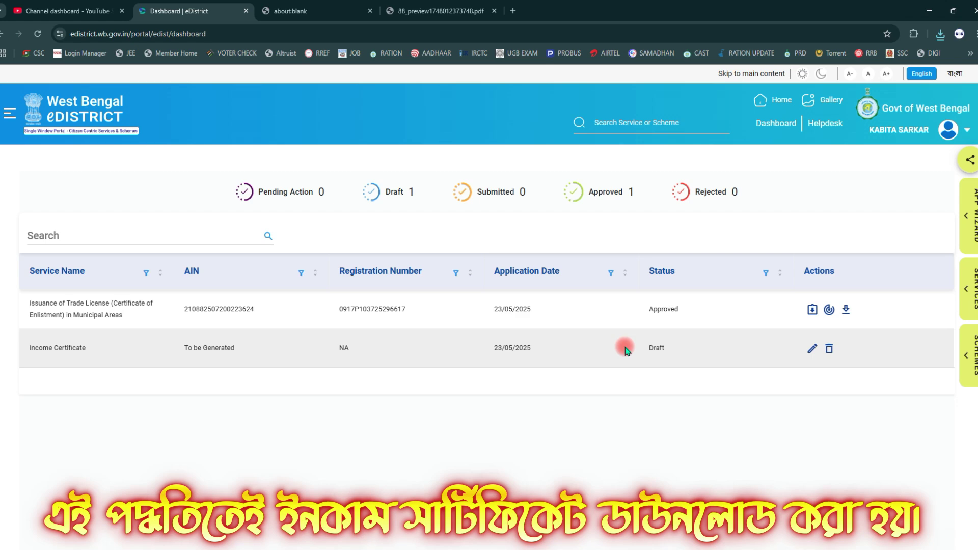